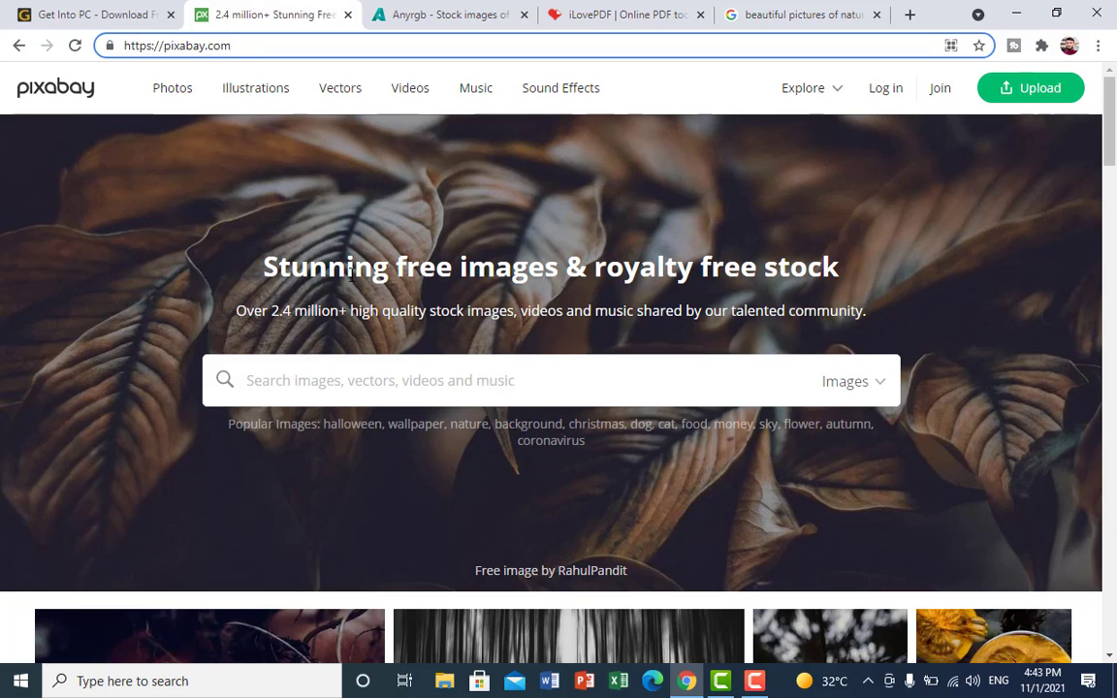
Load the browser's home page in the Pixabay tab, and switch through the first four open tabs in order
key("alt+Home")
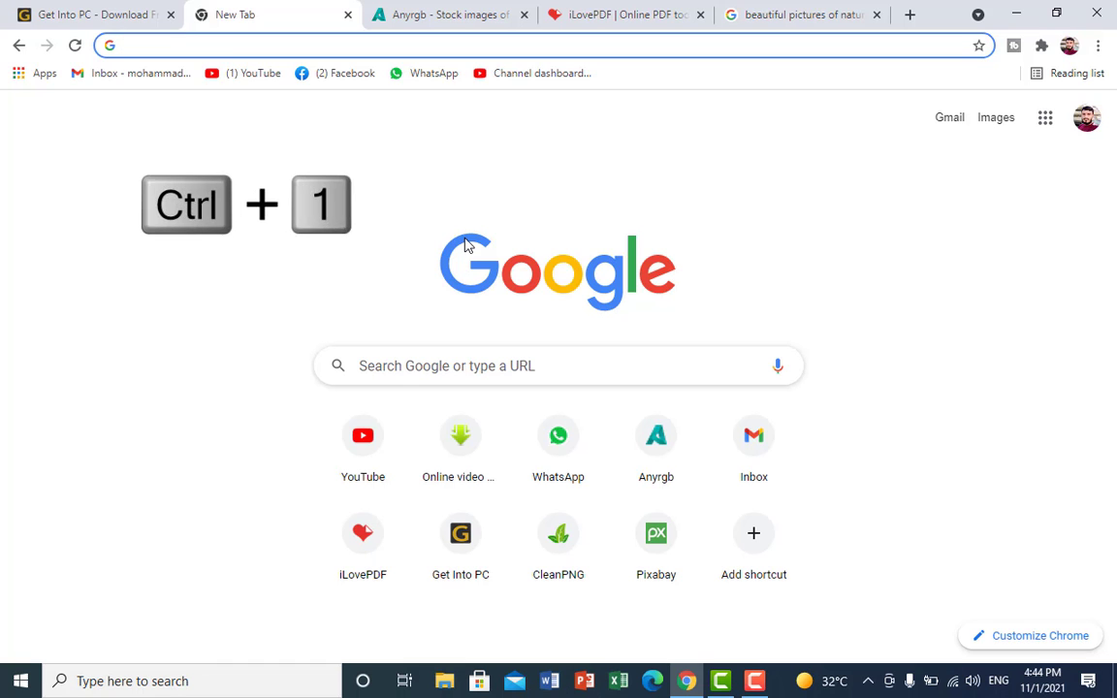
key("ctrl+1")
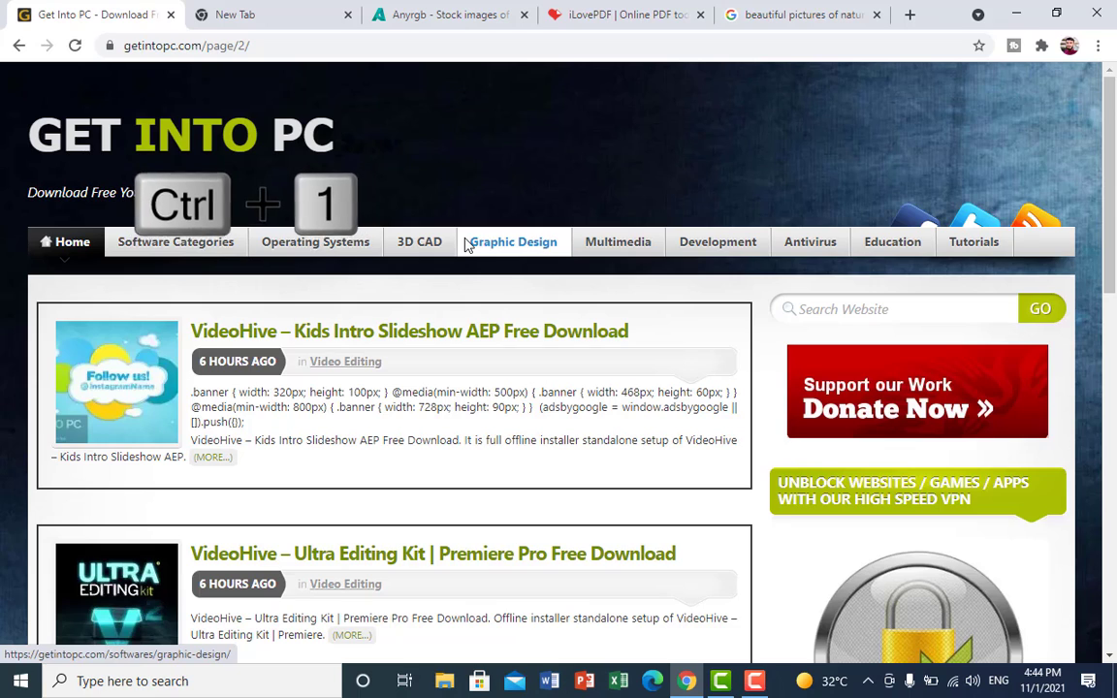
key("ctrl+2")
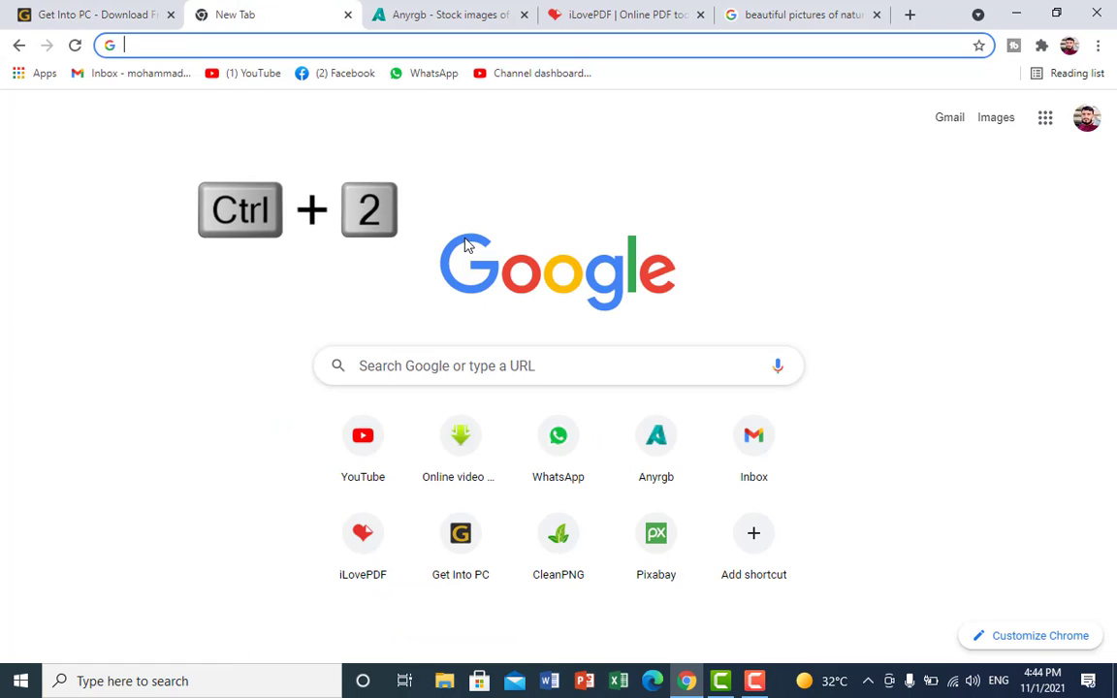
key("ctrl+3")
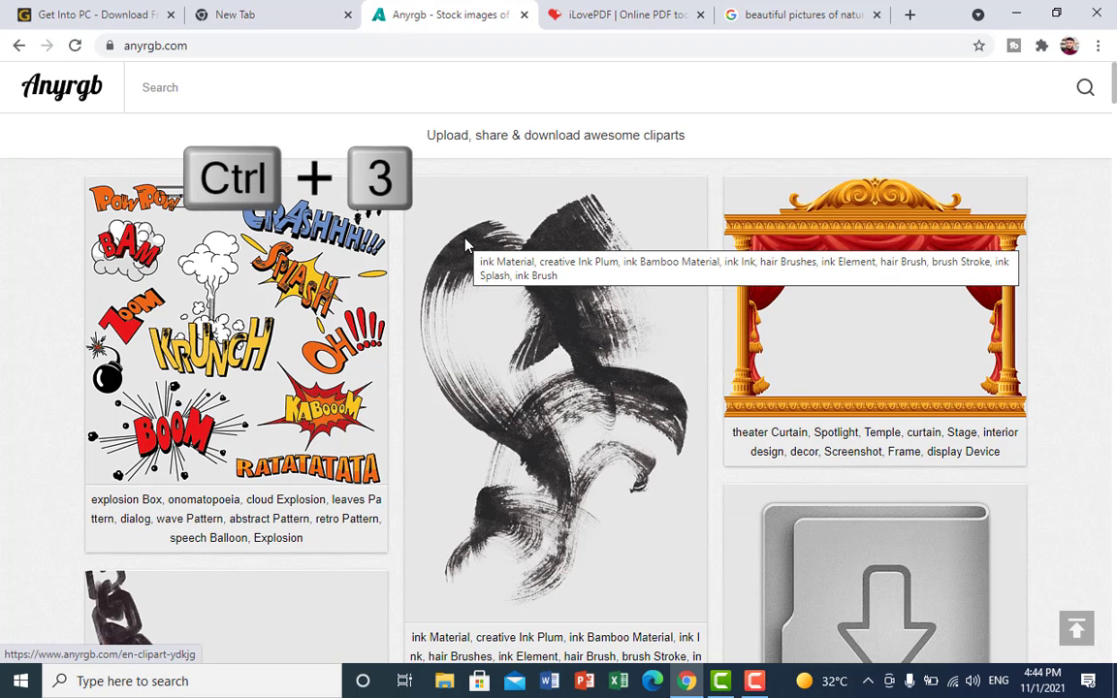
key("ctrl+4")
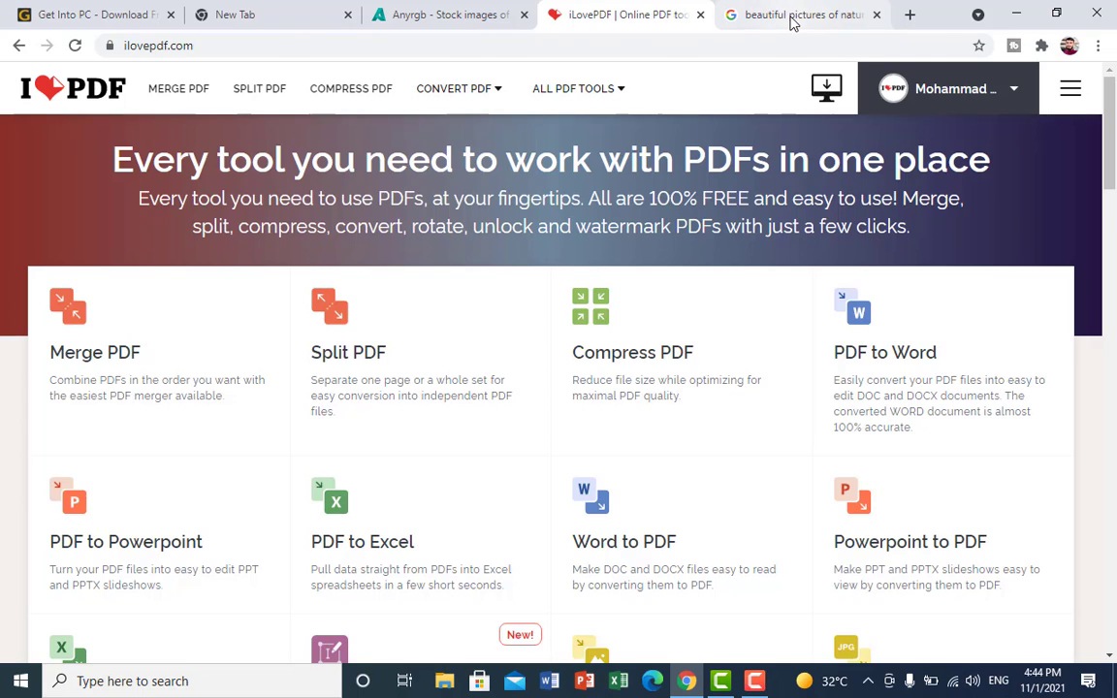
Switch to the "beautiful pictures of nature" search tab and select its full web address
left_click(784, 17)
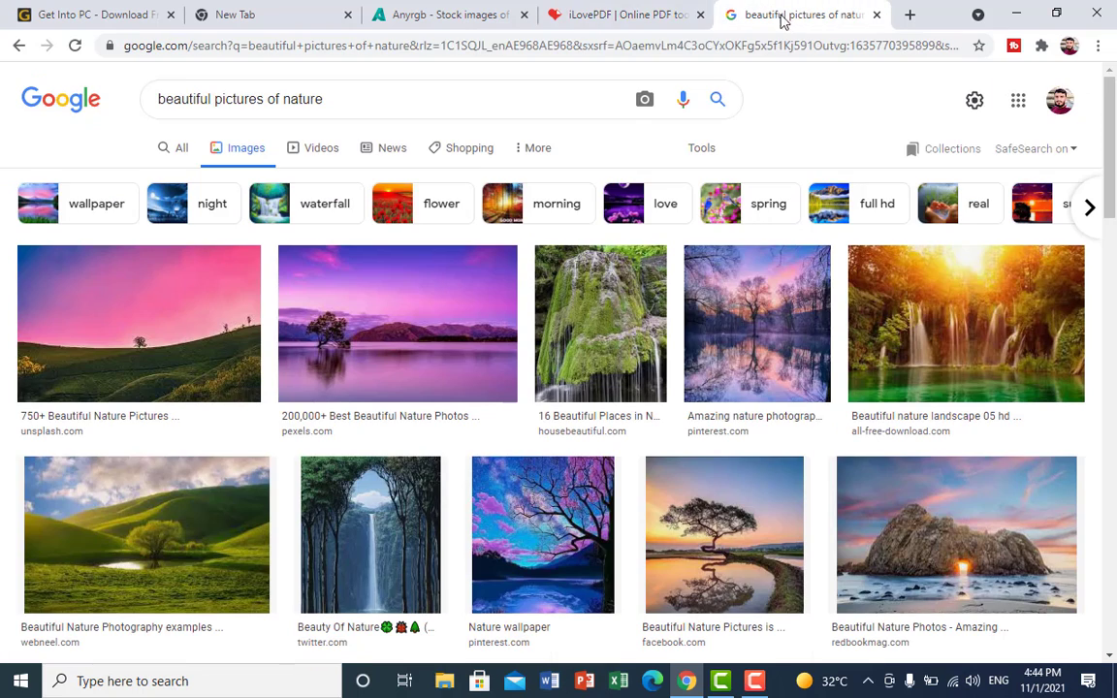
left_click(424, 44)
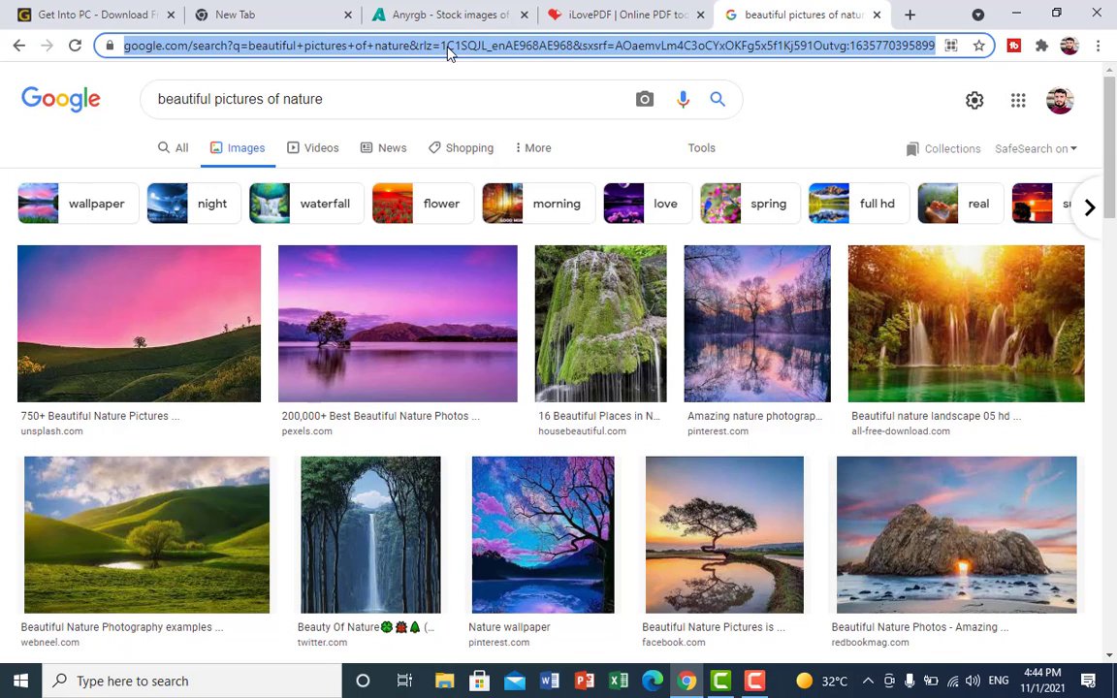
left_click(576, 37)
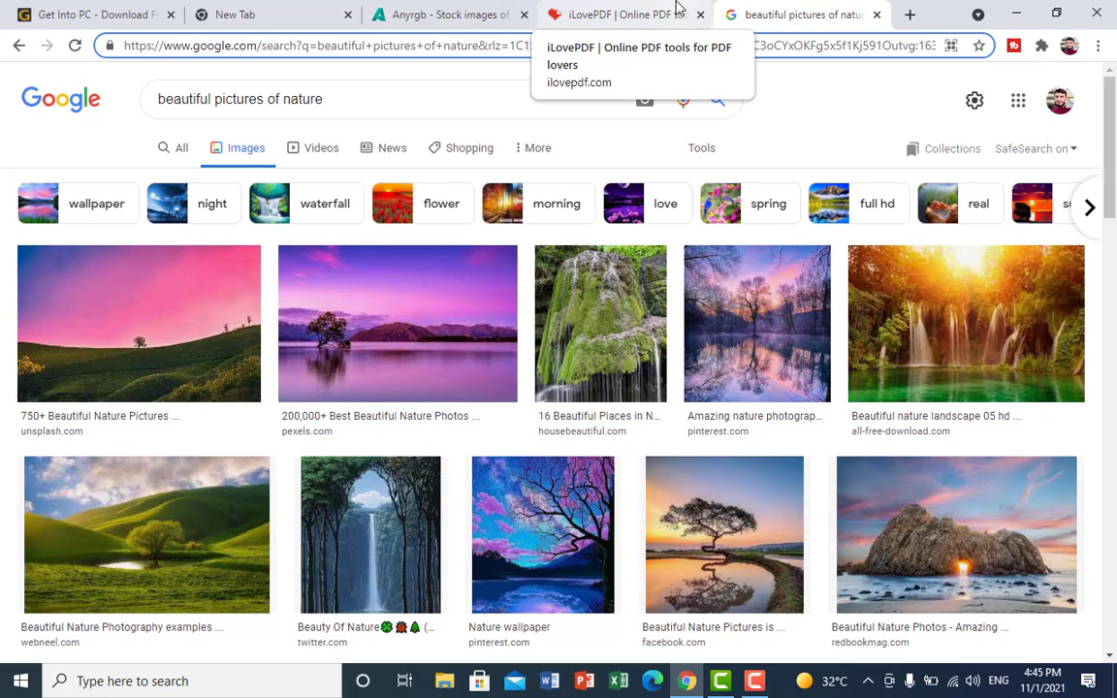
key("ctrl+l")
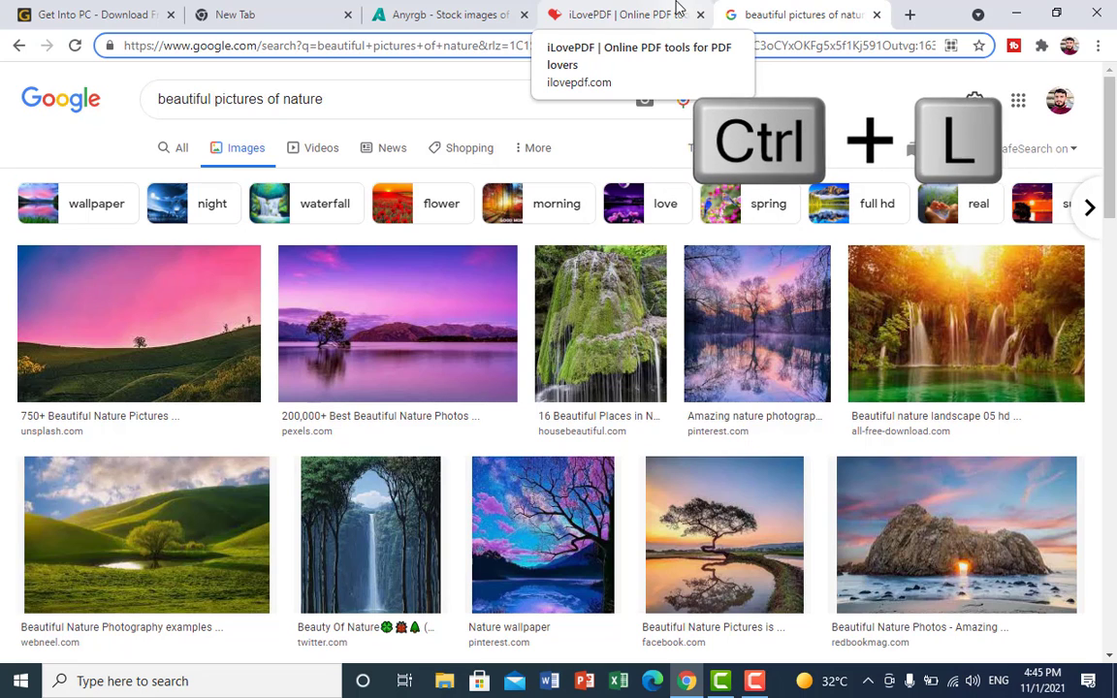
key("ctrl+l")
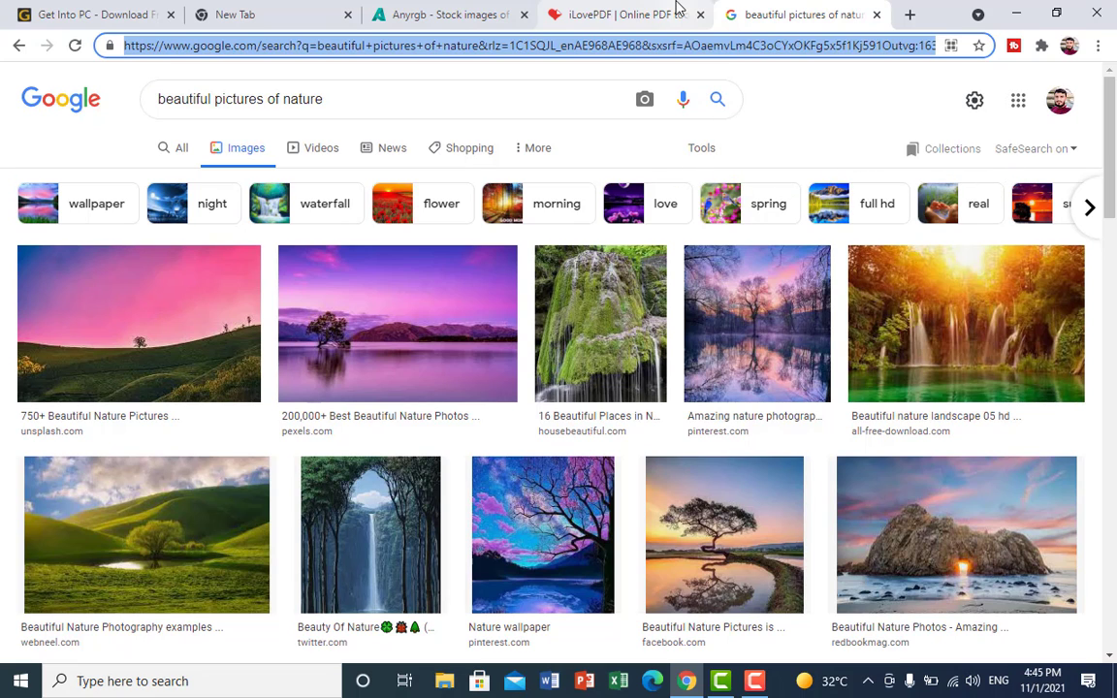
Return to the Anyrgb page, open the browsing history and look through the entries for today and yesterday
left_click(601, 16)
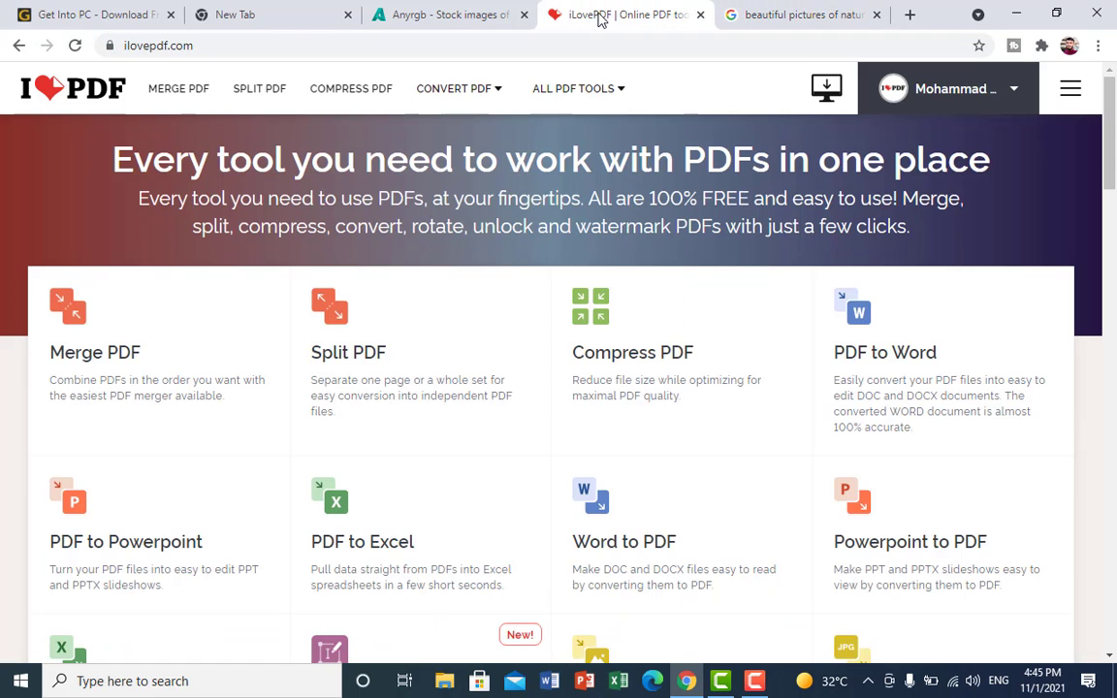
left_click(485, 14)
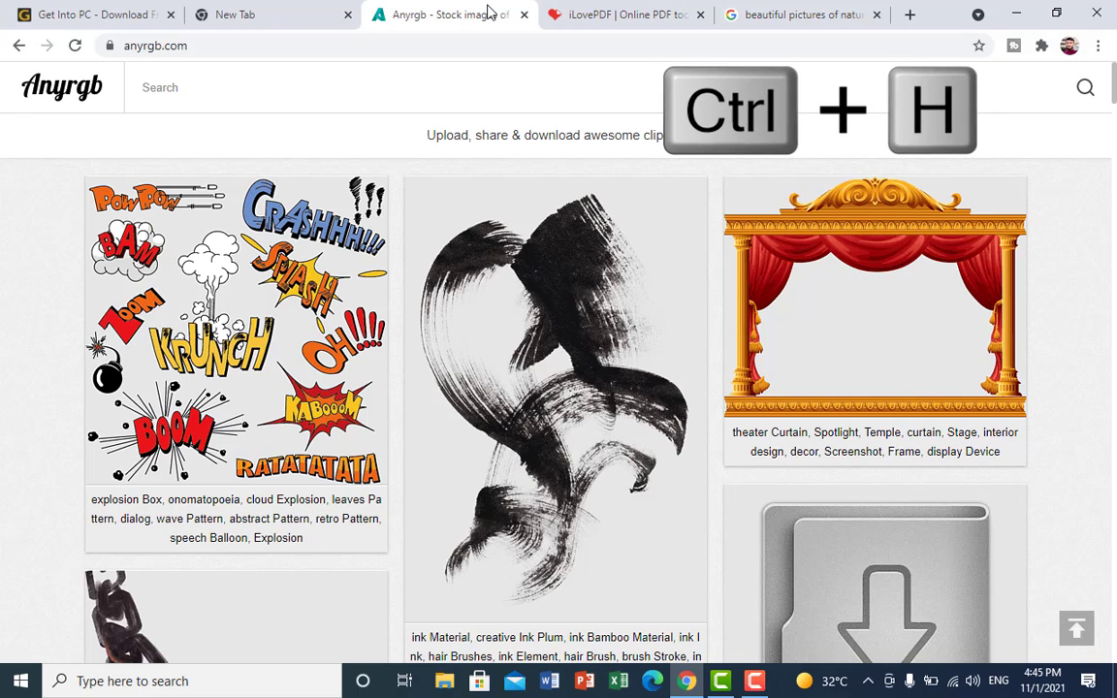
key("ctrl+h")
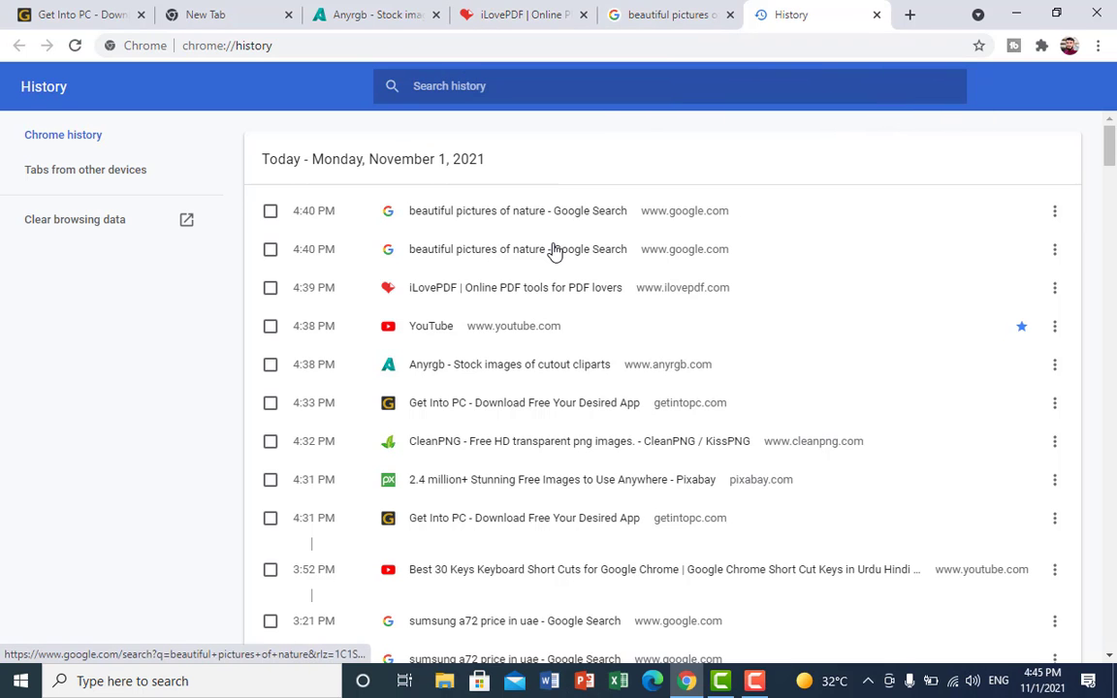
scroll(546, 260, "down", 6)
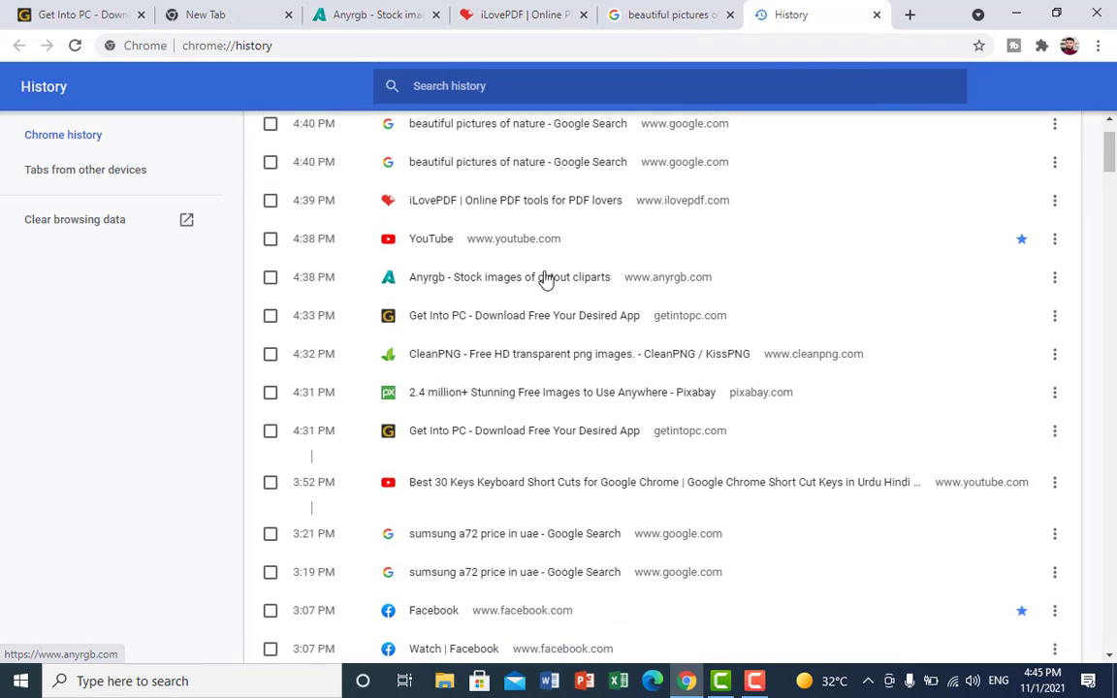
scroll(546, 280, "down", 6)
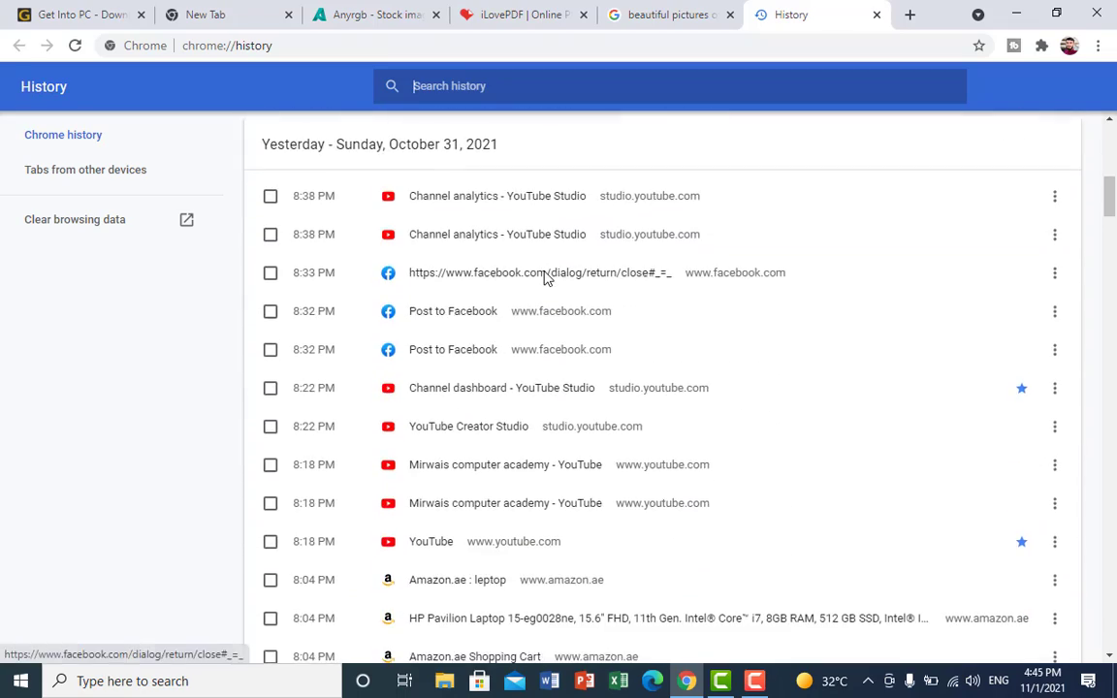
scroll(546, 278, "up", 7)
scroll(544, 280, "up", 6)
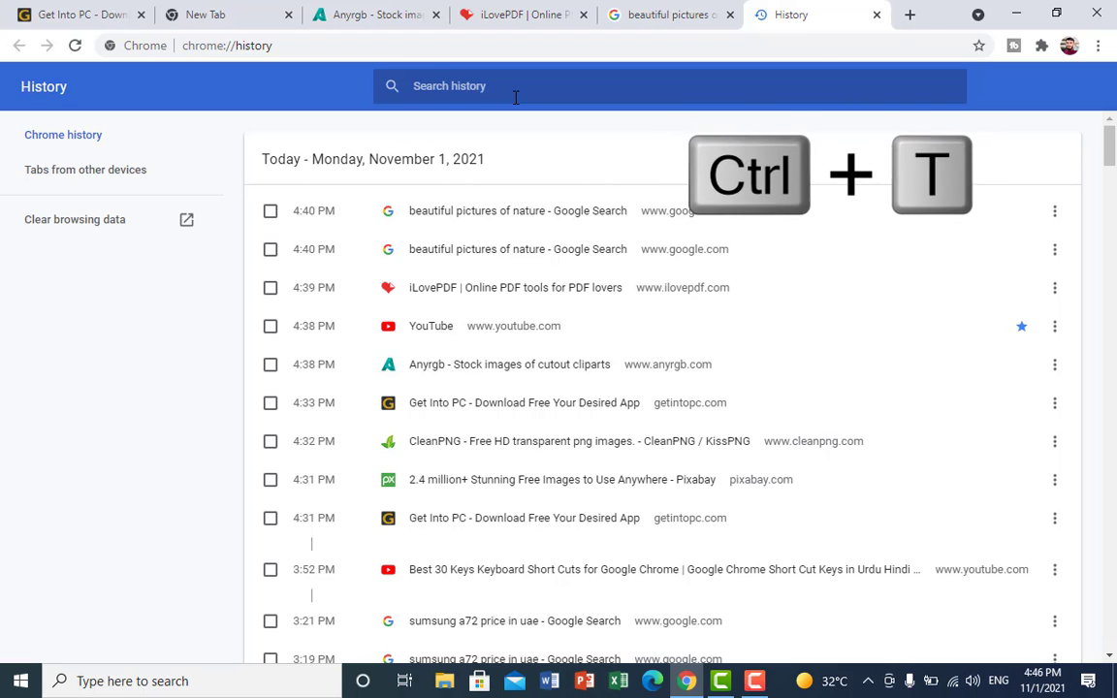
Open a new blank tab, and close both it and the History tab
key("ctrl+t")
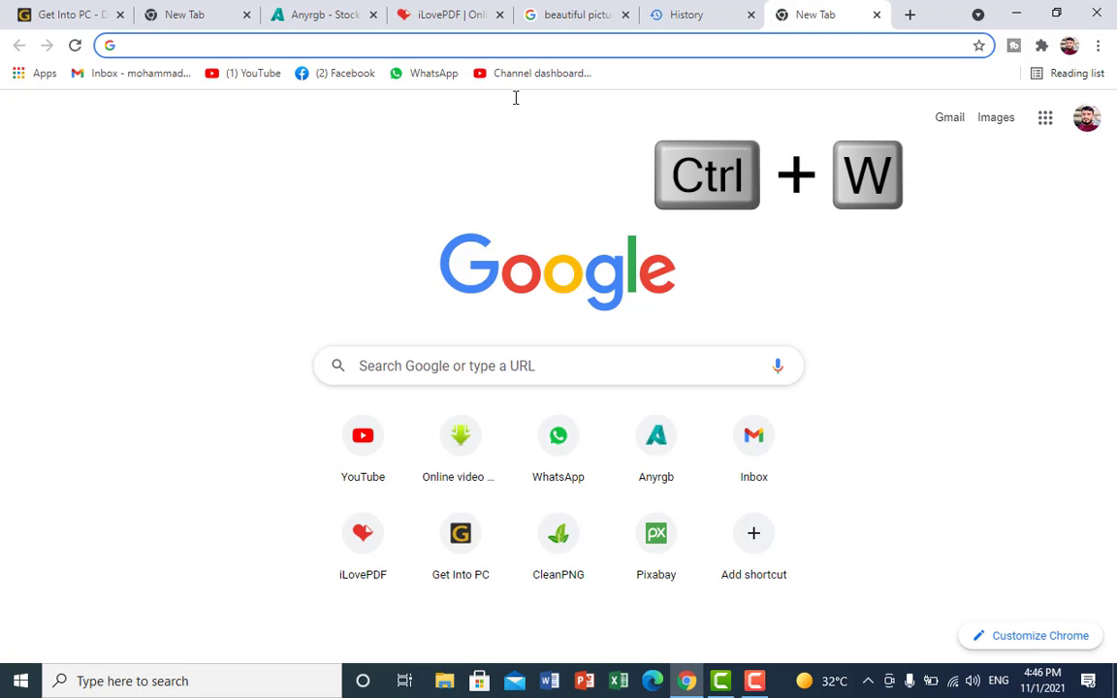
key("ctrl+w")
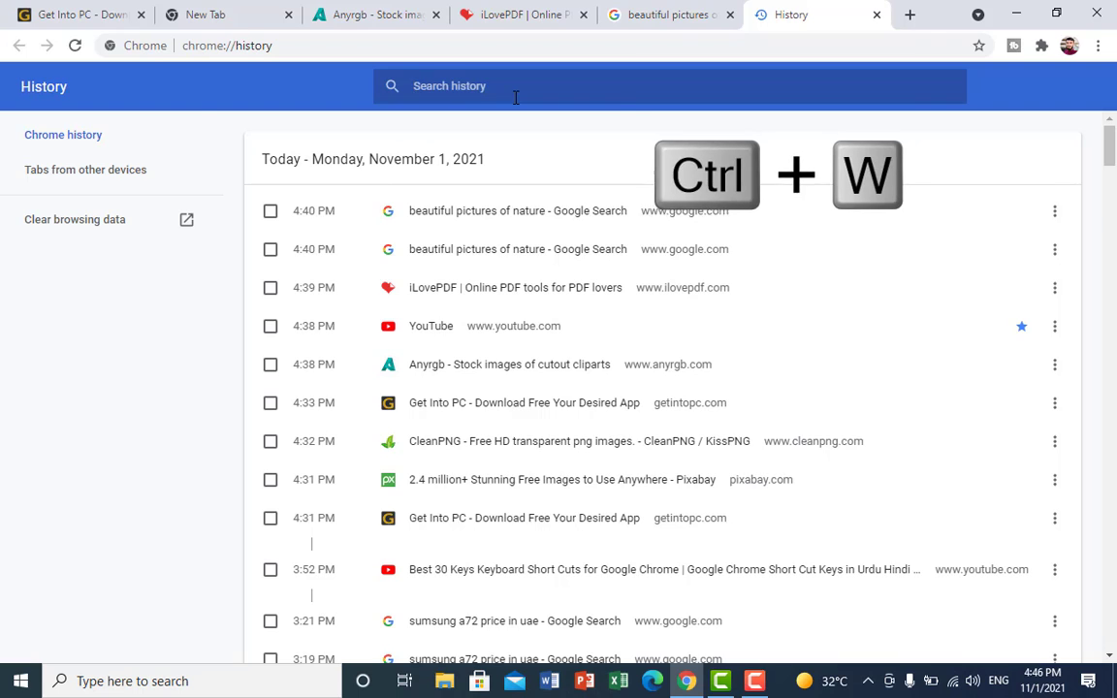
key("ctrl+w")
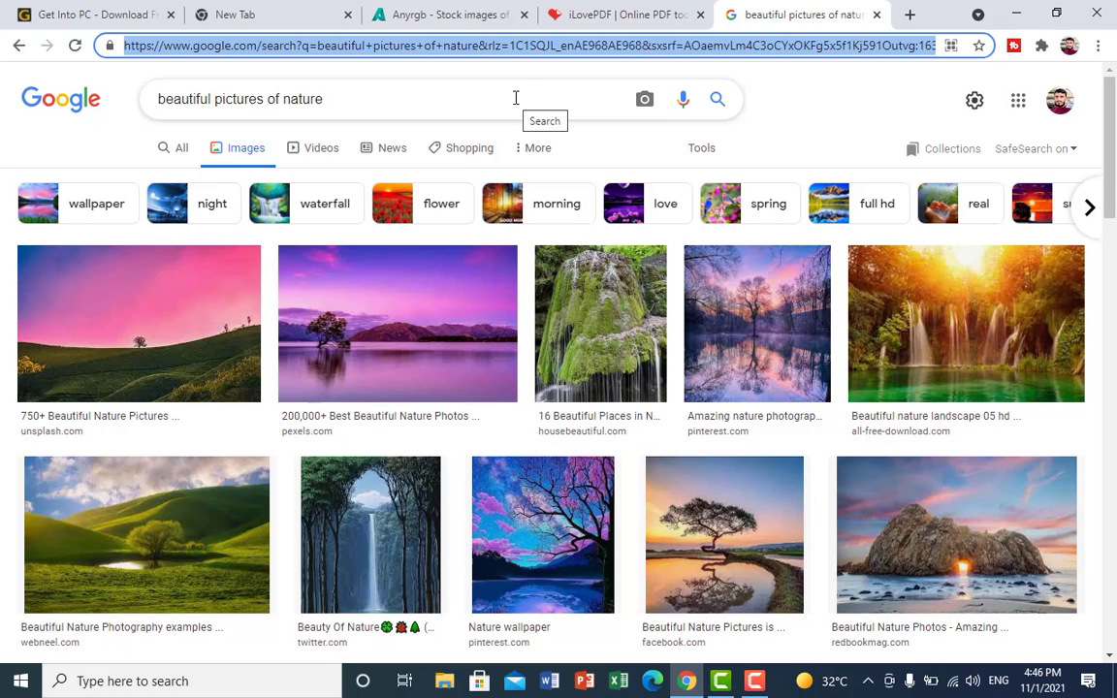
Enlarge the "beautiful pictures of nature" results page in several zoom increments to about three times its normal size
key("ctrl+plus")
key("ctrl+plus")
key("ctrl+plus")
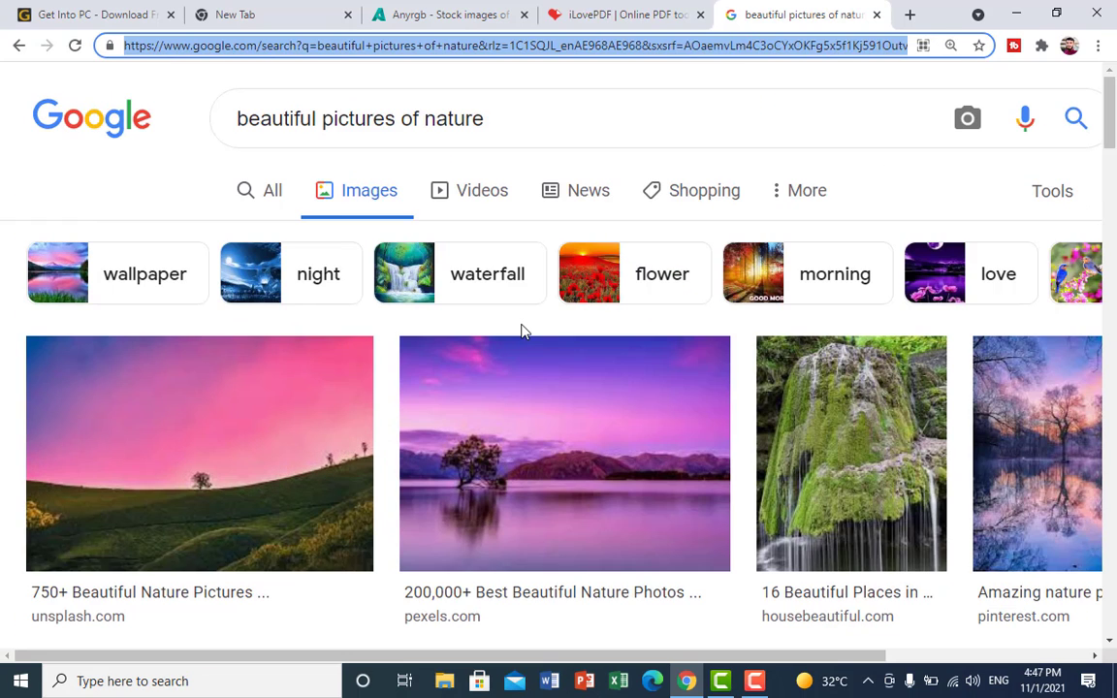
scroll(521, 332, "down", 2)
scroll(521, 332, "up", 2)
key("ctrl+equal")
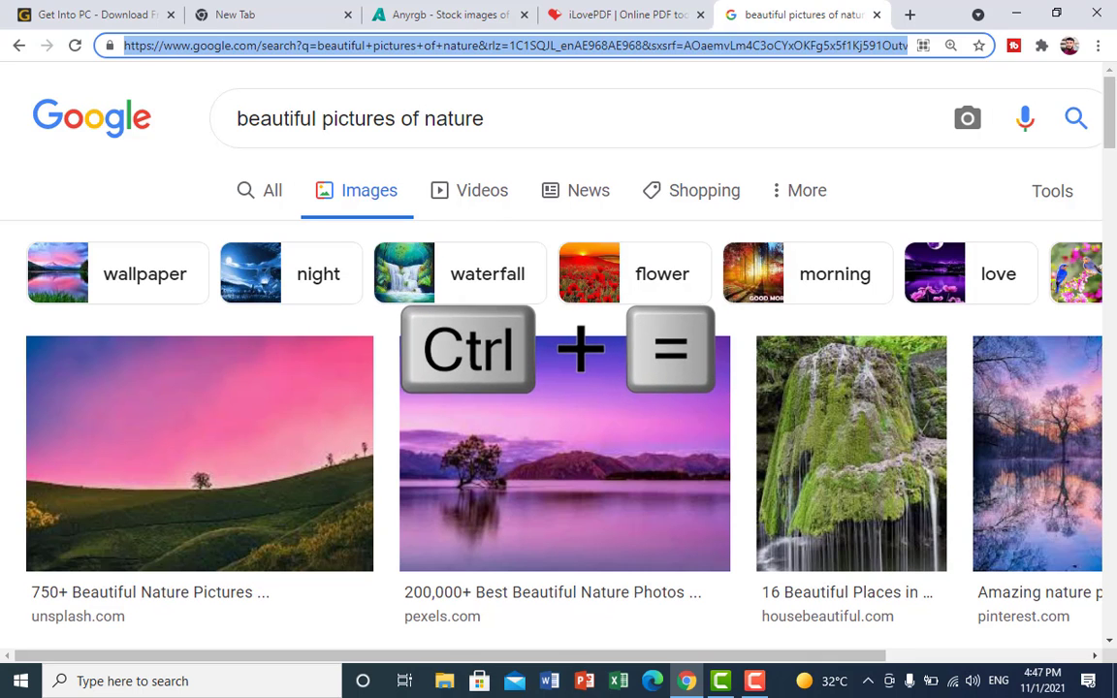
key("ctrl+equal")
key("ctrl+equal")
key("ctrl+equal")
key("ctrl+equal")
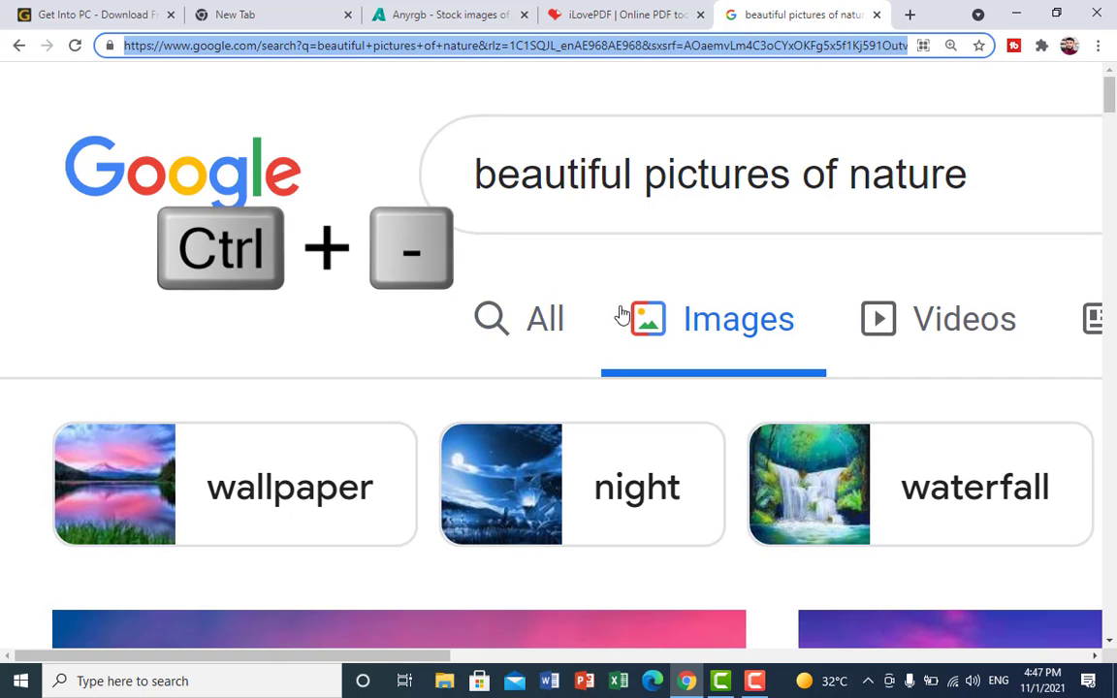
Shrink the nature image results page to below its normal size, and reset its zoom to 100%
scroll(626, 315, "down", 2)
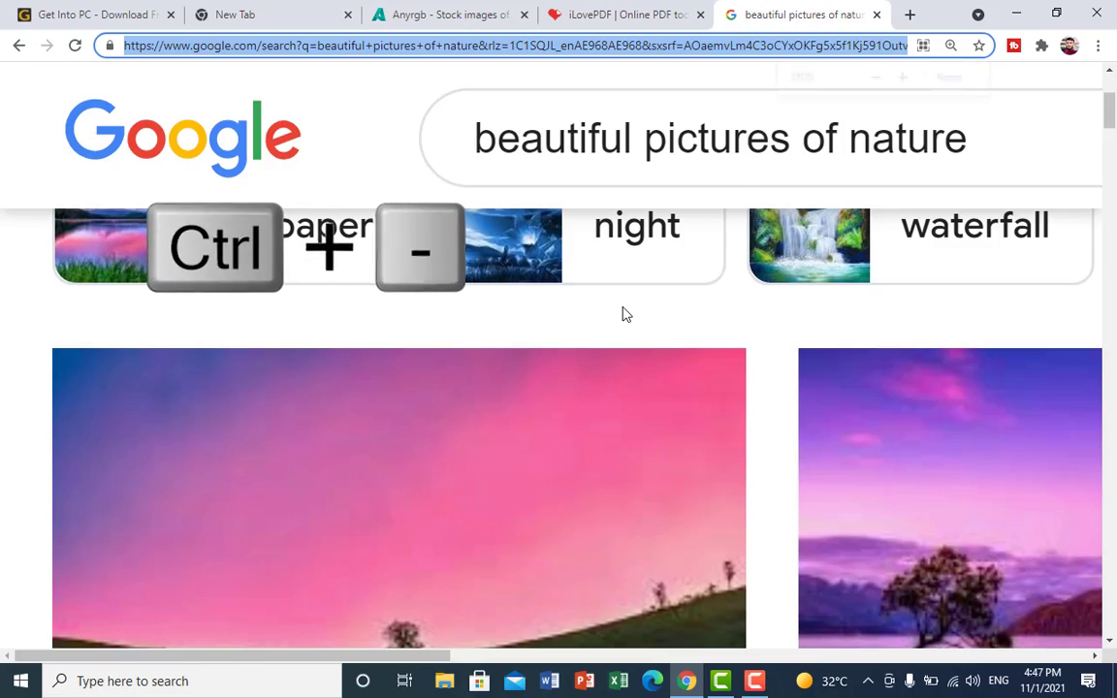
key("ctrl+minus")
key("ctrl+minus")
key("ctrl+minus")
key("ctrl+minus")
key("ctrl+minus")
key("ctrl+minus")
key("ctrl+minus")
key("ctrl+minus")
key("ctrl+minus")
key("ctrl+minus")
key("ctrl+minus")
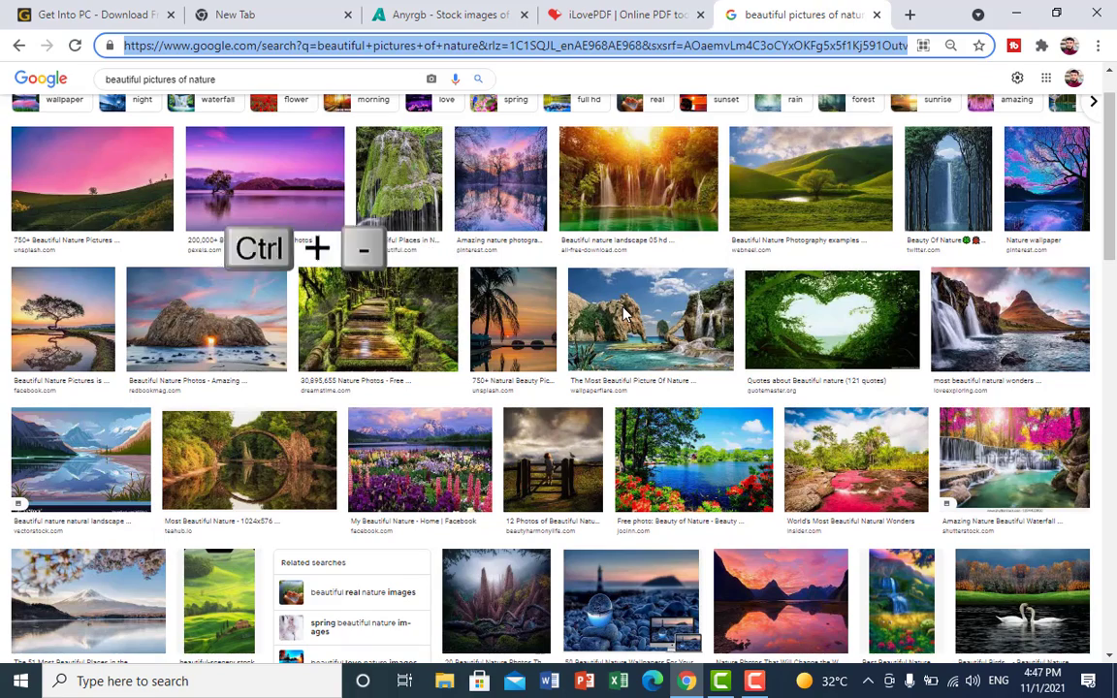
key("ctrl+0")
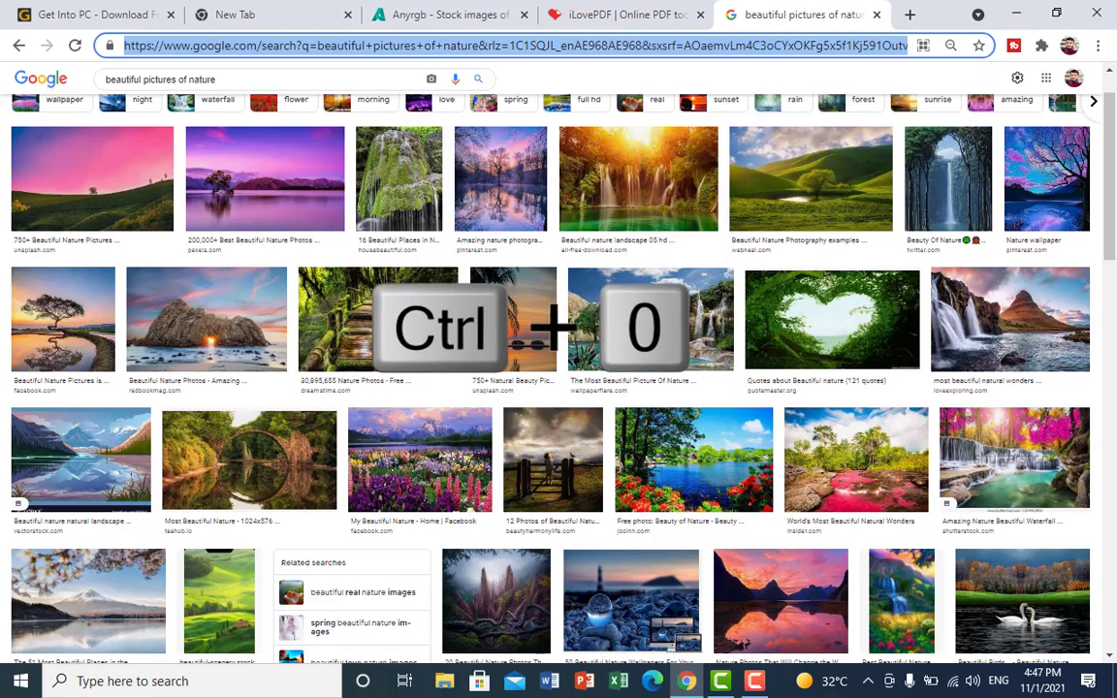
key("ctrl+0")
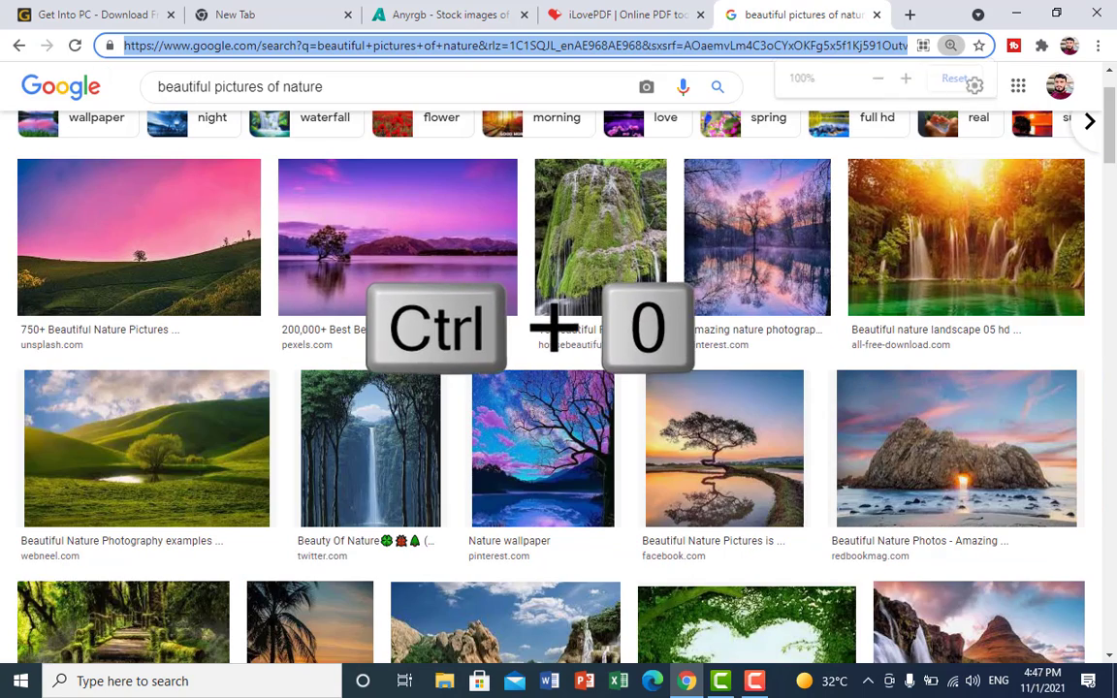
scroll(632, 320, "up", 1)
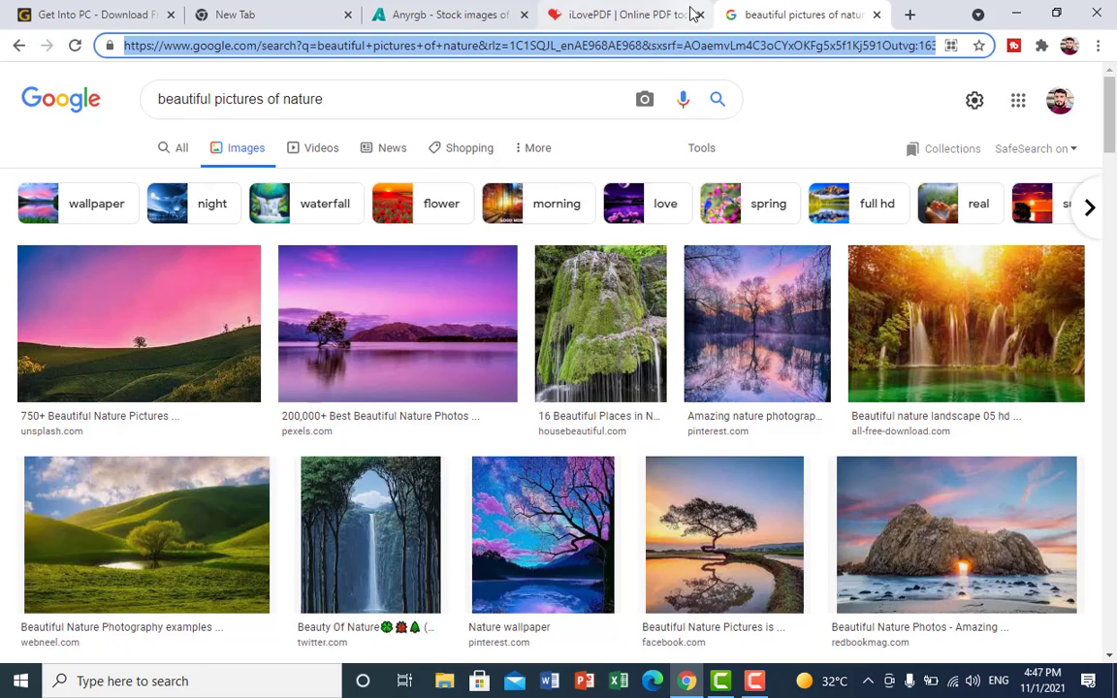
Switch to the iLovePDF page and on to the Anyrgb page, and browse several screens down its clipart gallery
left_click(626, 14)
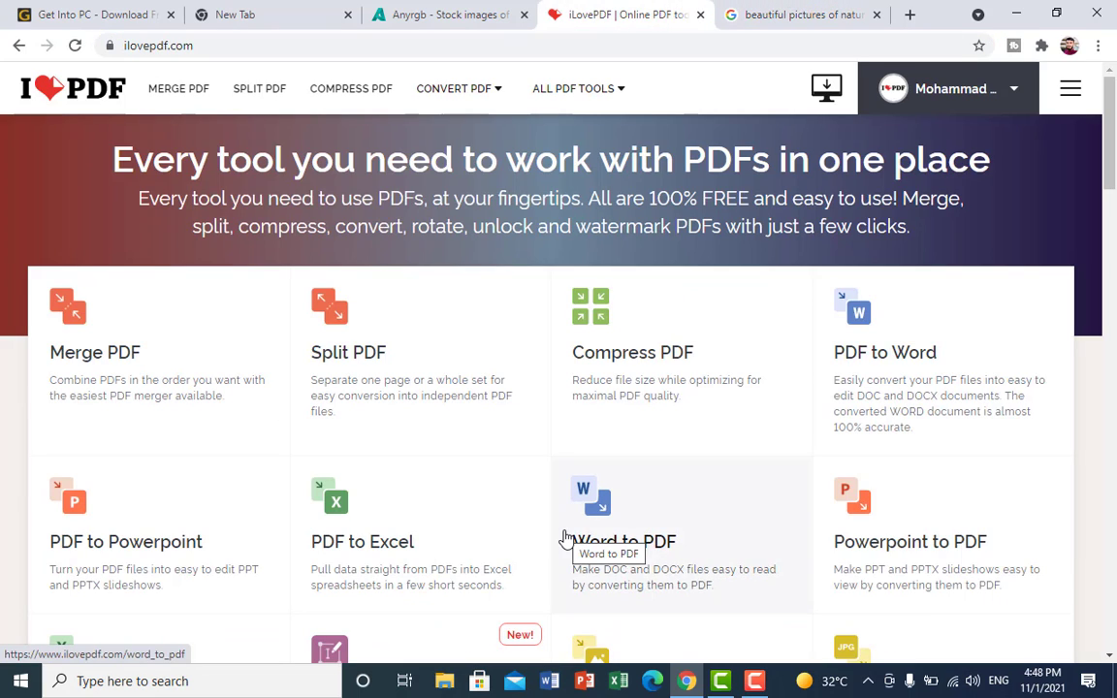
left_click(413, 17)
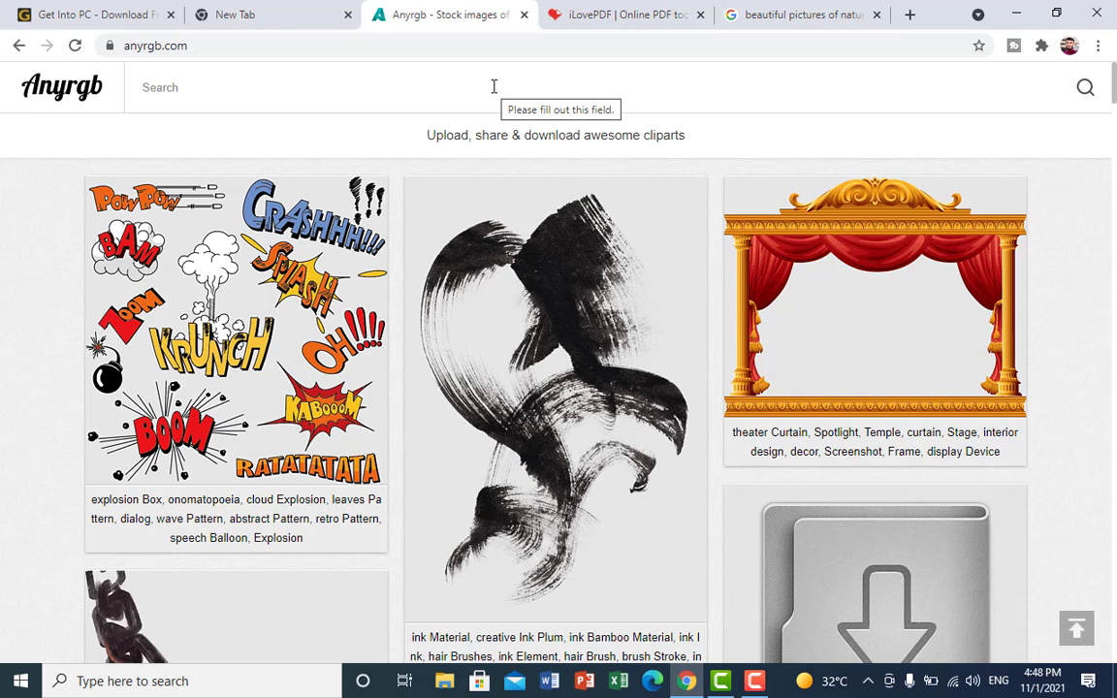
scroll(494, 86, "down", 12)
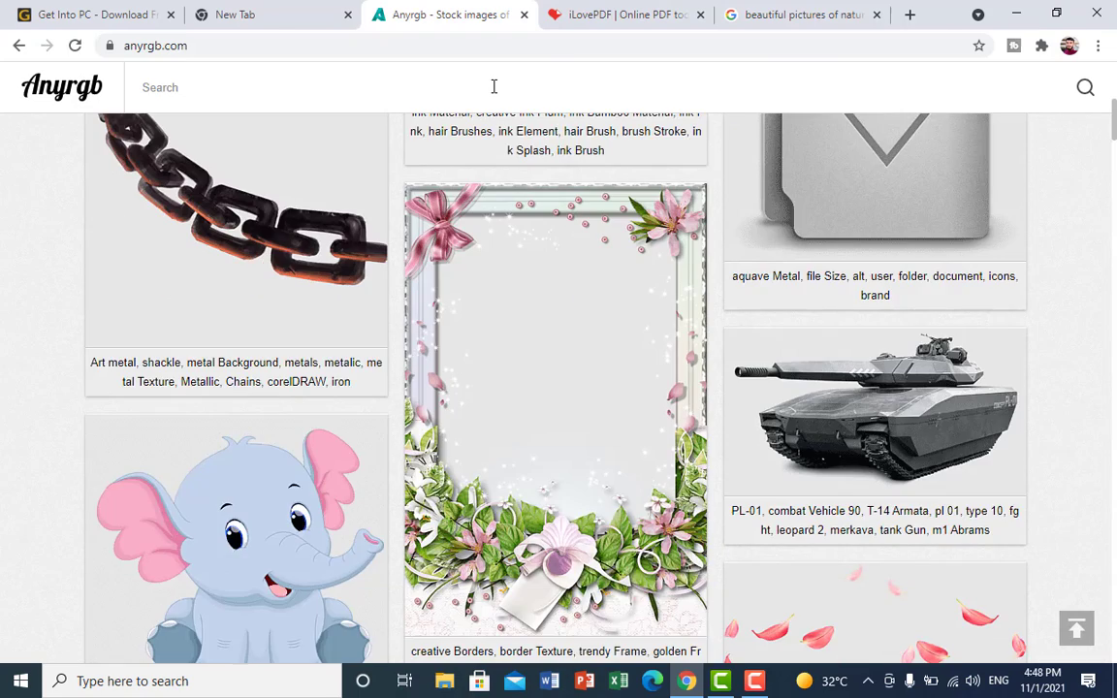
key("space")
key("space")
key("space")
key("space")
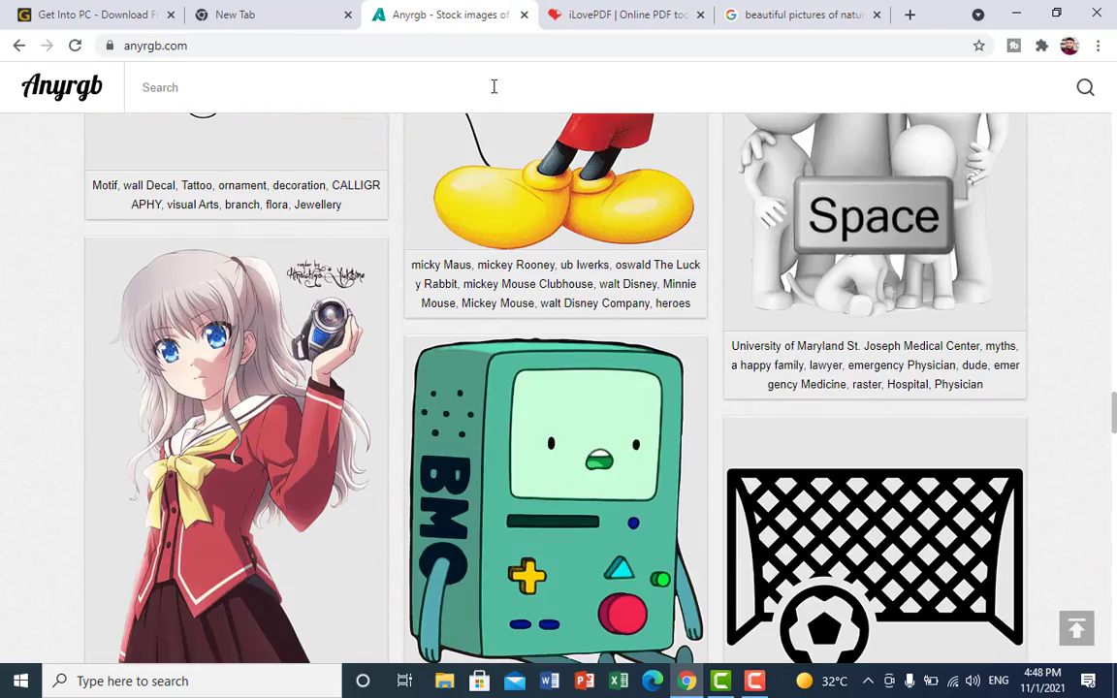
Move back up the Anyrgb clipart gallery a screen at a time until the start of the page
key("Page_Up")
key("Page_Up")
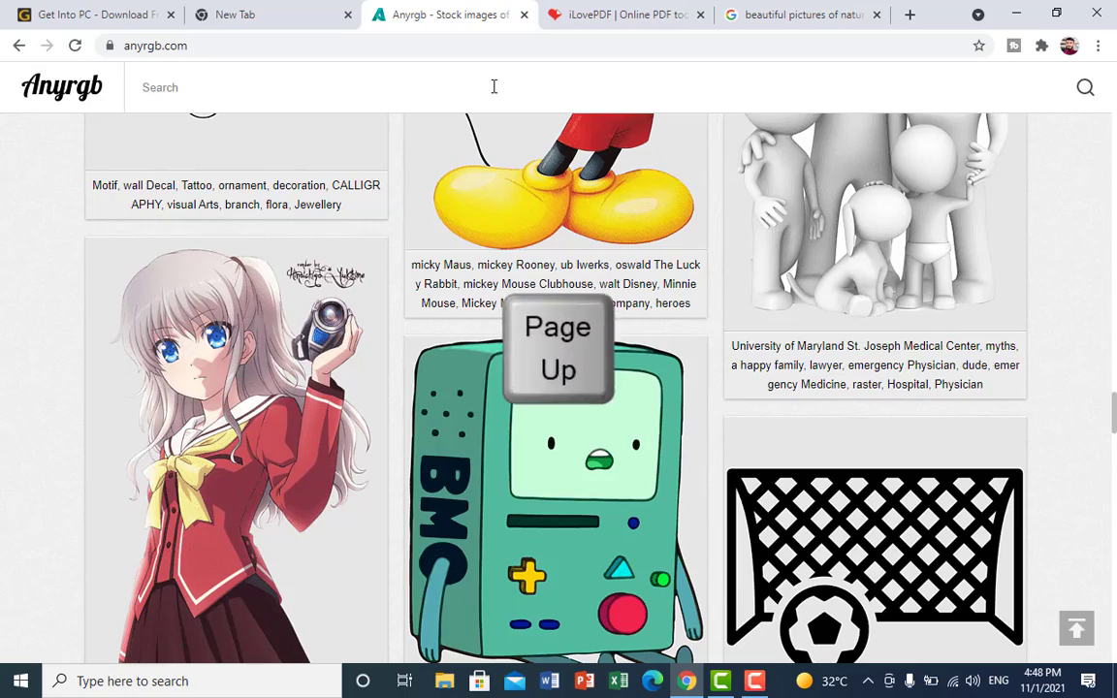
key("Page_Up")
key("Page_Up")
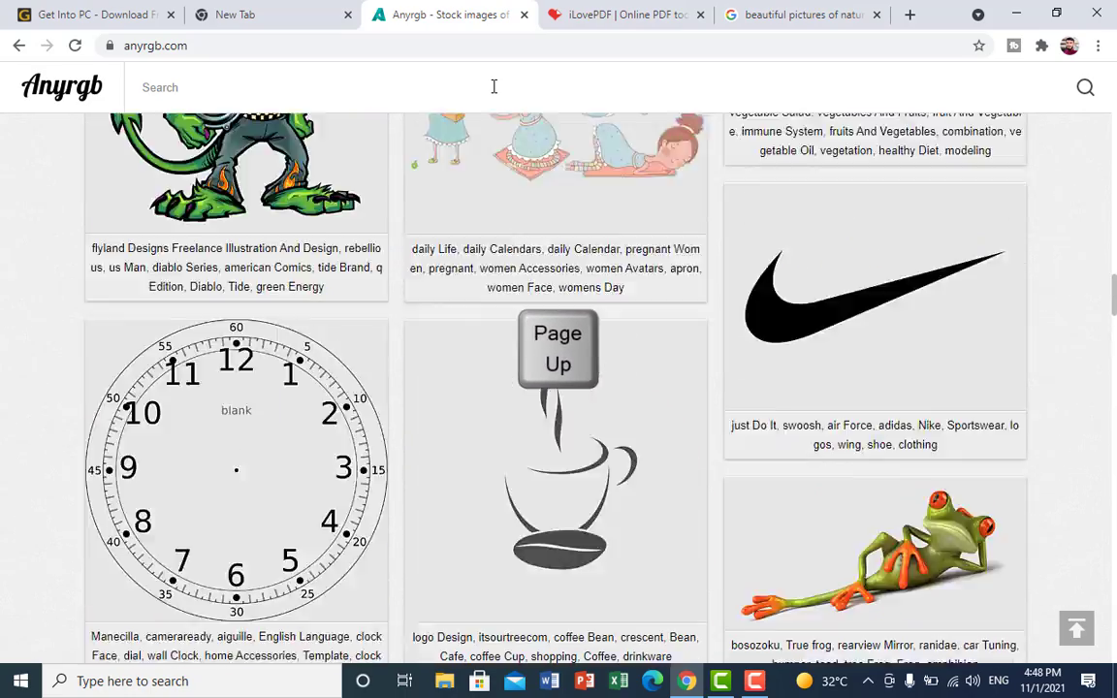
key("Page_Up")
key("Page_Up")
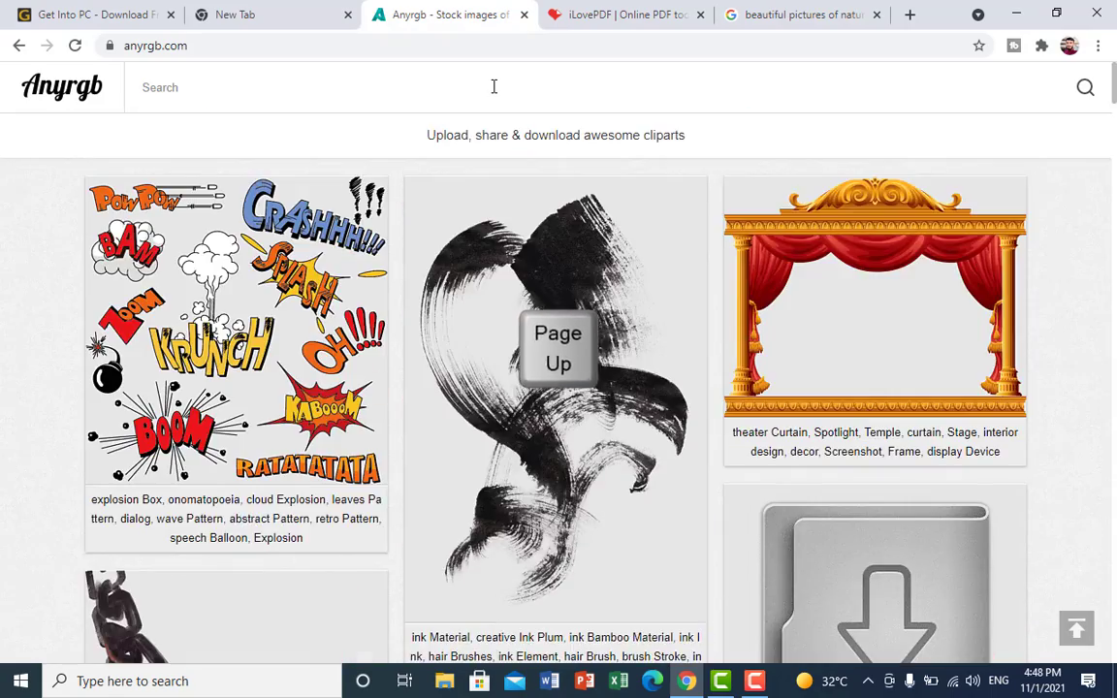
Go down the Anyrgb clipart gallery again from the start, a screen at a time
key("Page_Down")
key("Page_Down")
key("Page_Down")
key("Page_Down")
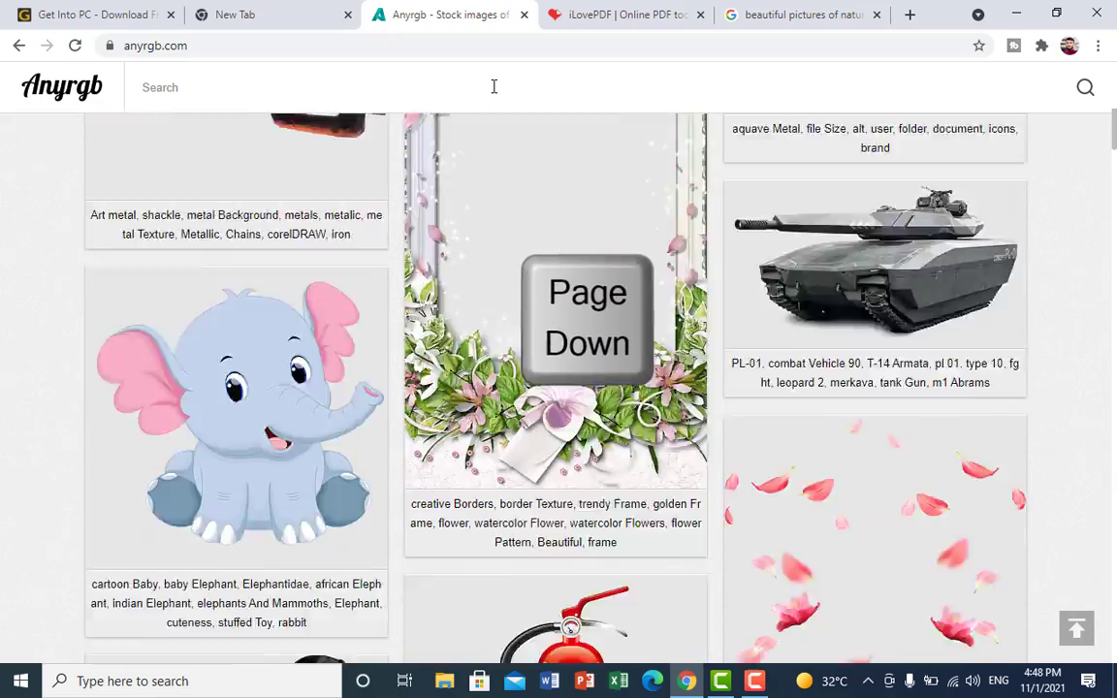
Continue three more screens down the Anyrgb clipart gallery
key("Page_Down")
key("Page_Down")
key("Page_Down")
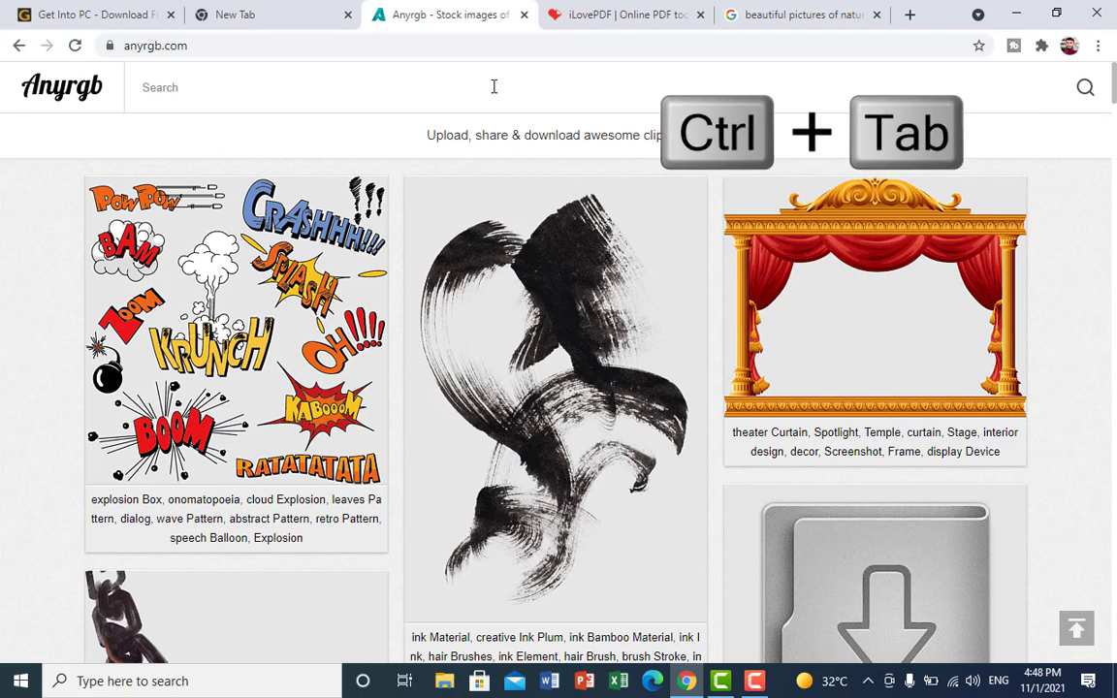
Cycle forward through the open tabs from Anyrgb, going once around and on to the nature image results page
key("ctrl+Tab")
key("ctrl+Tab")
key("ctrl+Tab")
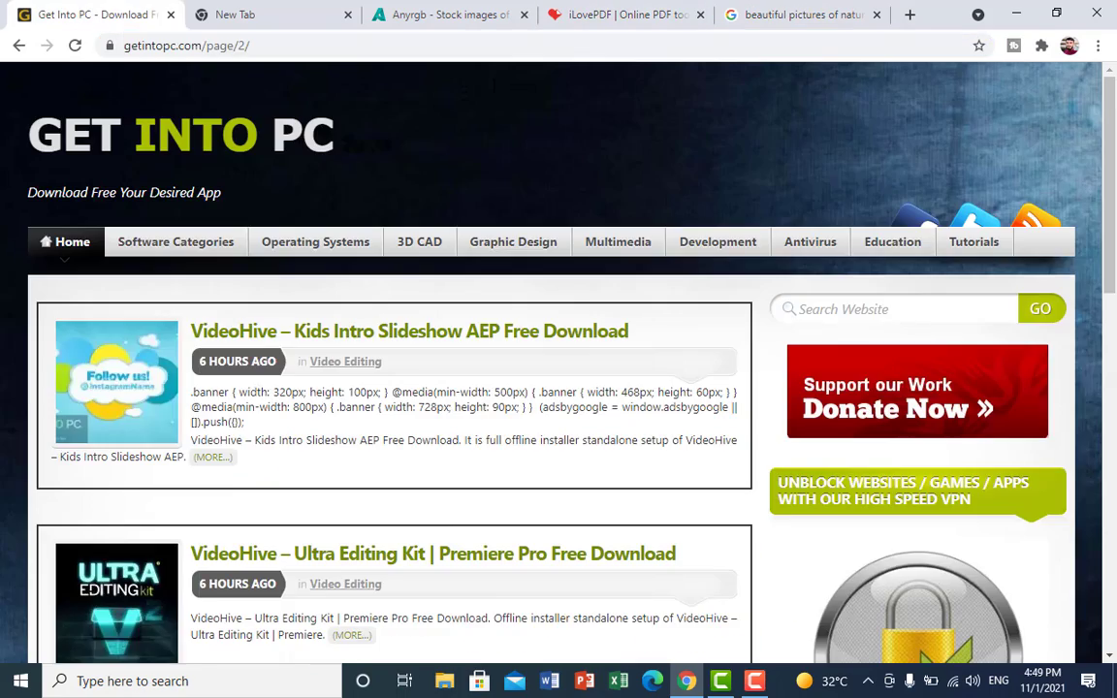
key("ctrl+Tab")
key("ctrl+Tab")
key("ctrl+Tab")
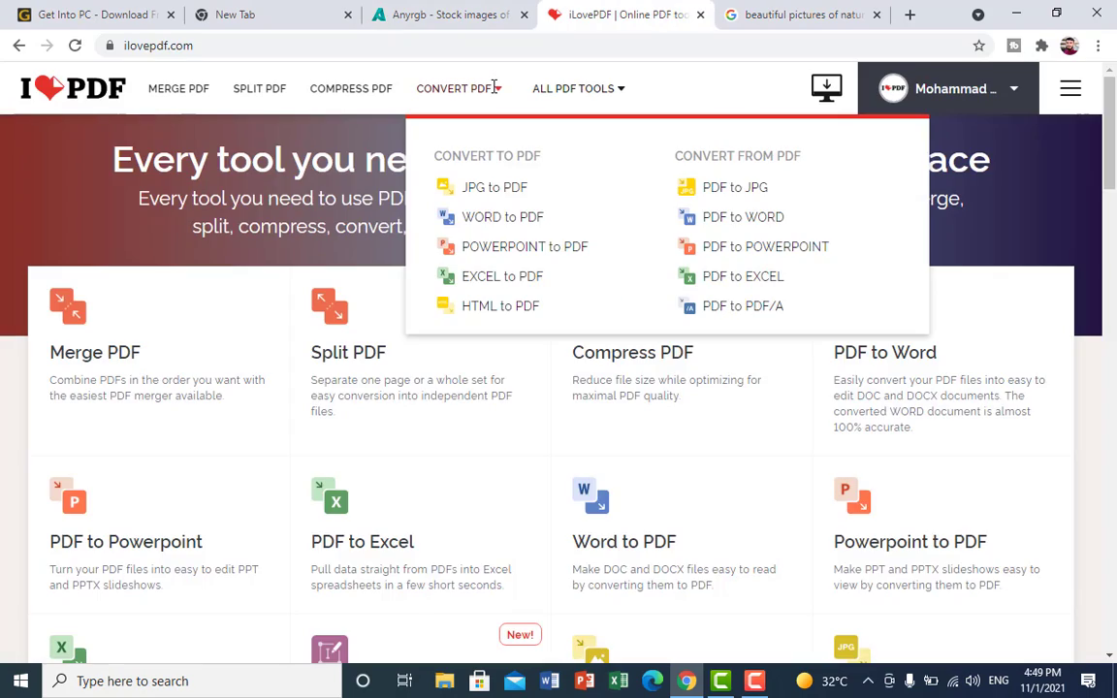
key("ctrl+Tab")
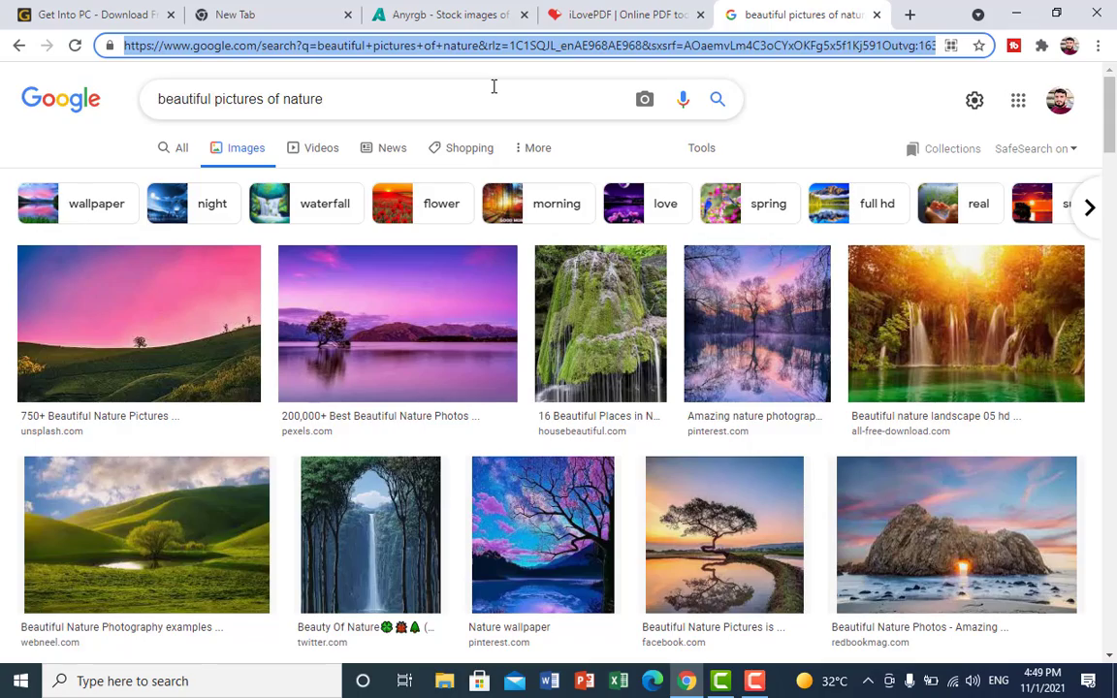
Go forward through all five open tabs for two full rounds, ending back on the nature image results page
key("ctrl+Tab")
key("ctrl+Tab")
key("ctrl+Tab")
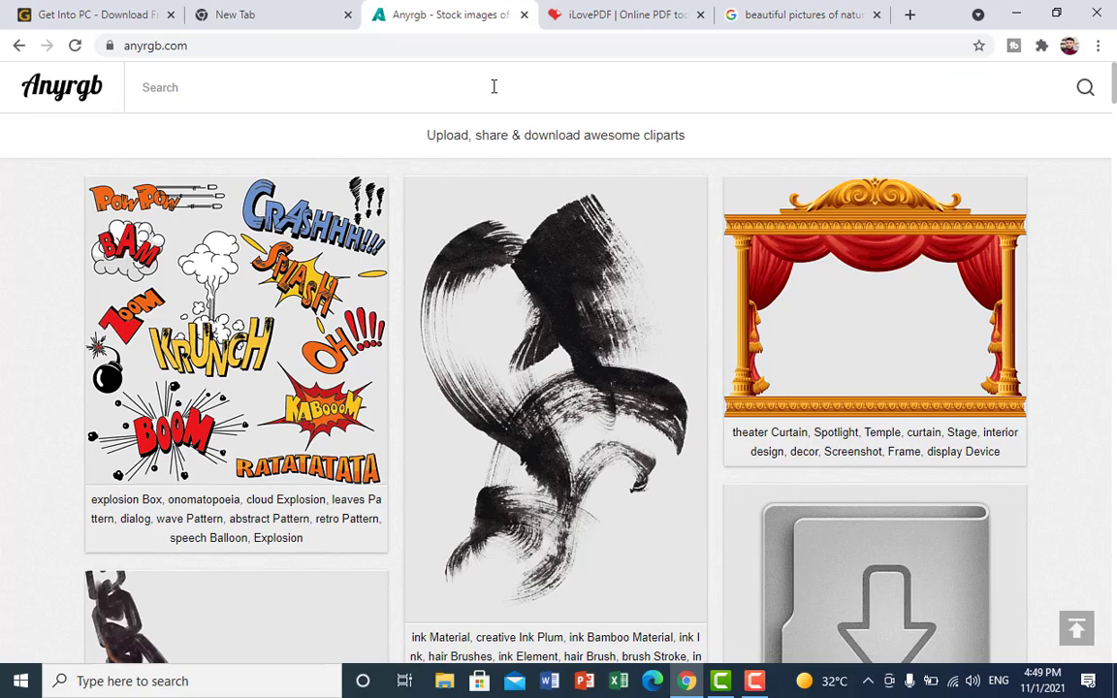
key("ctrl+Tab")
key("ctrl+Tab")
key("ctrl+Tab")
key("ctrl+Tab")
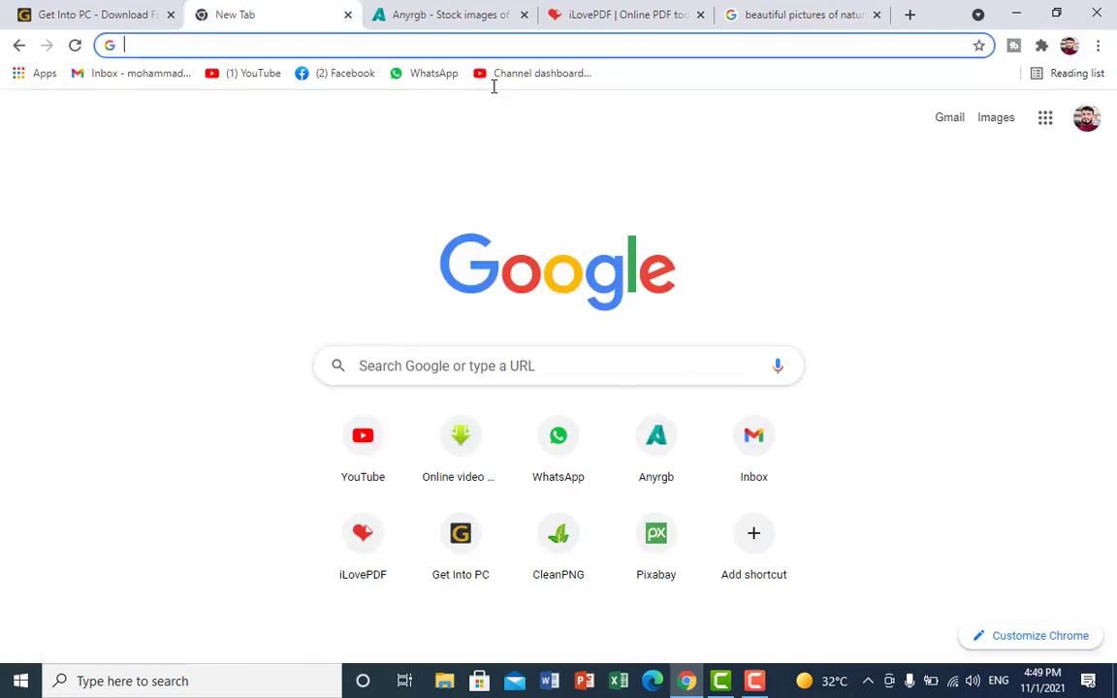
key("ctrl+Tab")
key("ctrl+Tab")
key("ctrl+Tab")
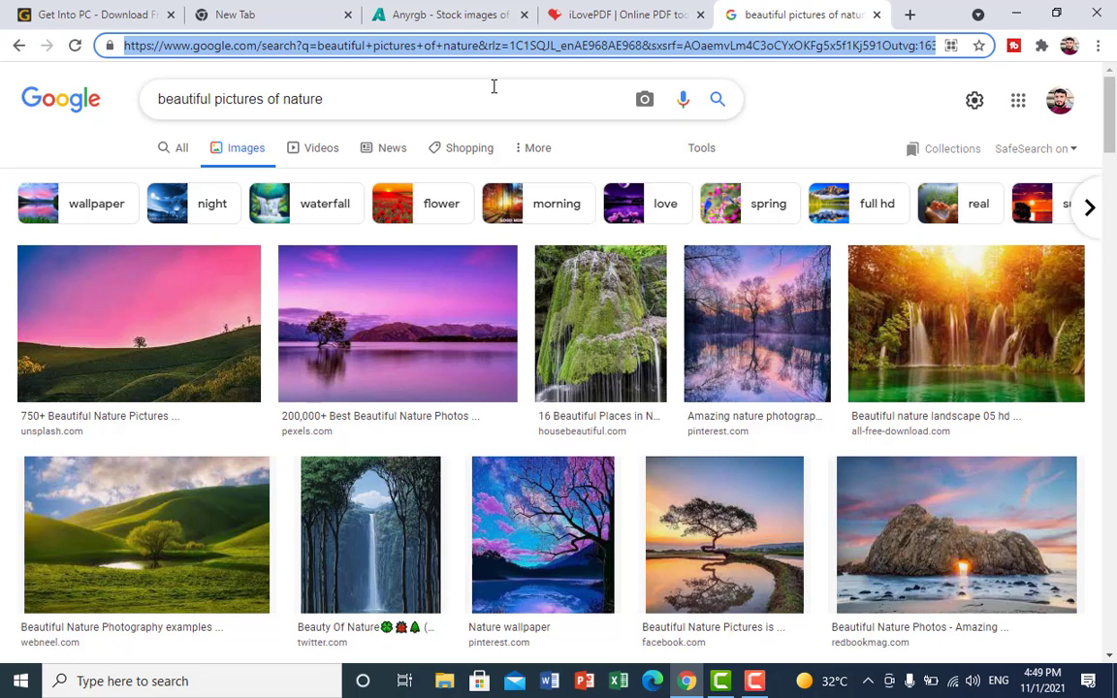
Open the Downloads page, look through the list of downloaded files, and close that tab again
key("ctrl+j")
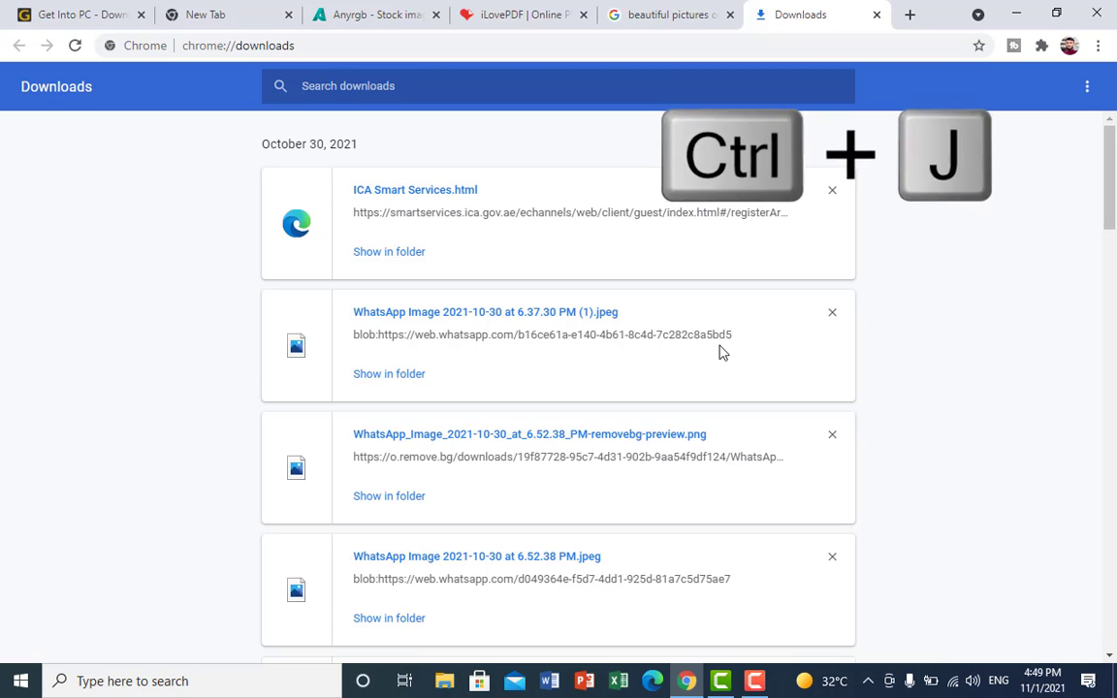
scroll(708, 410, "down", 5)
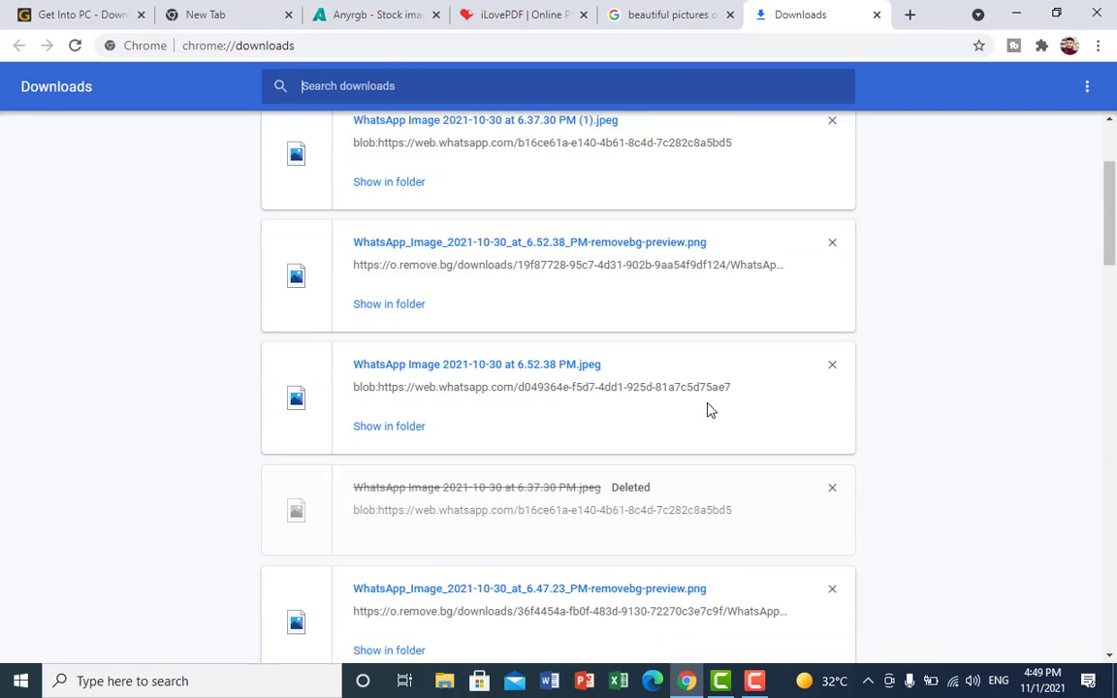
scroll(708, 410, "up", 10)
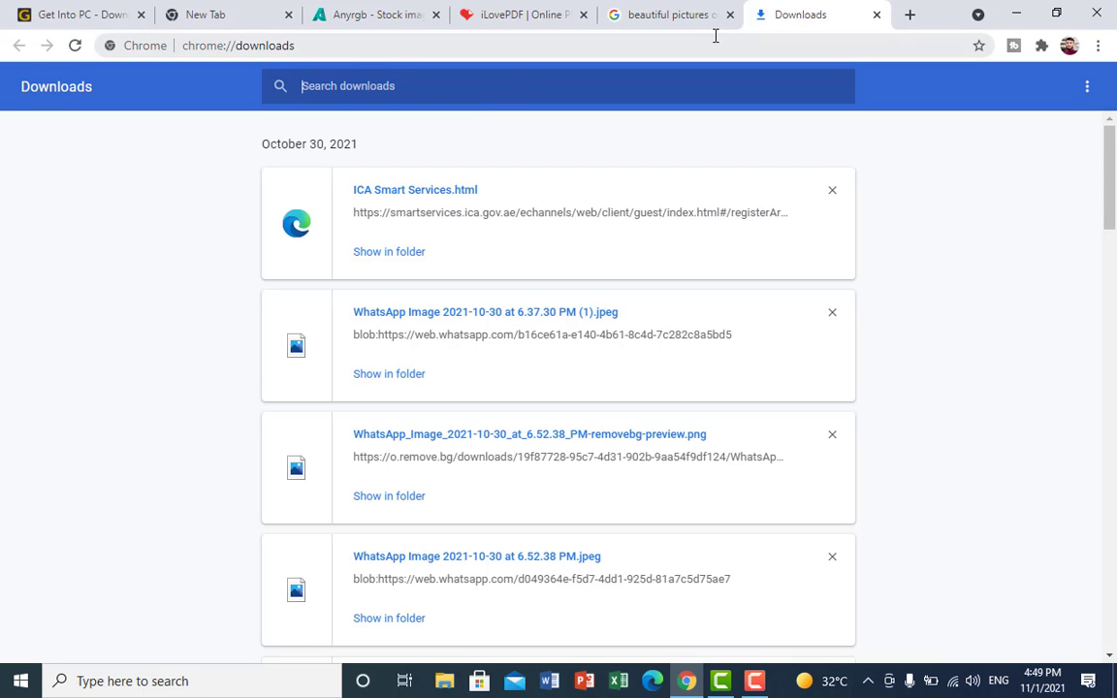
key("ctrl+w")
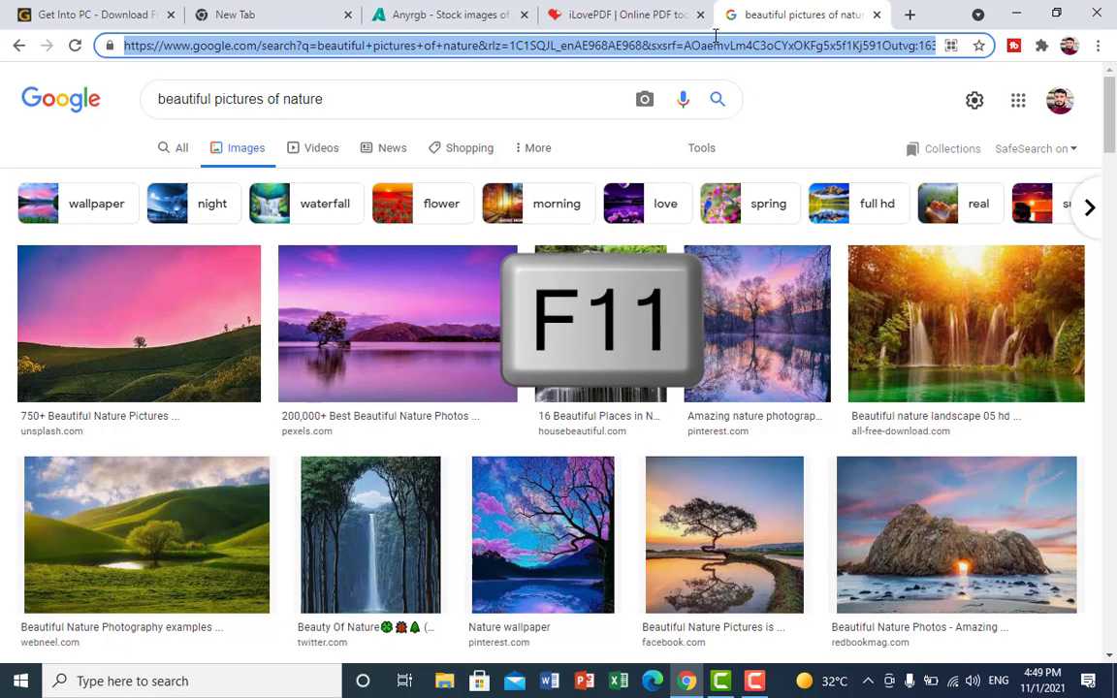
Show the nature image results page in full screen and return to the normal window view
key("F11")
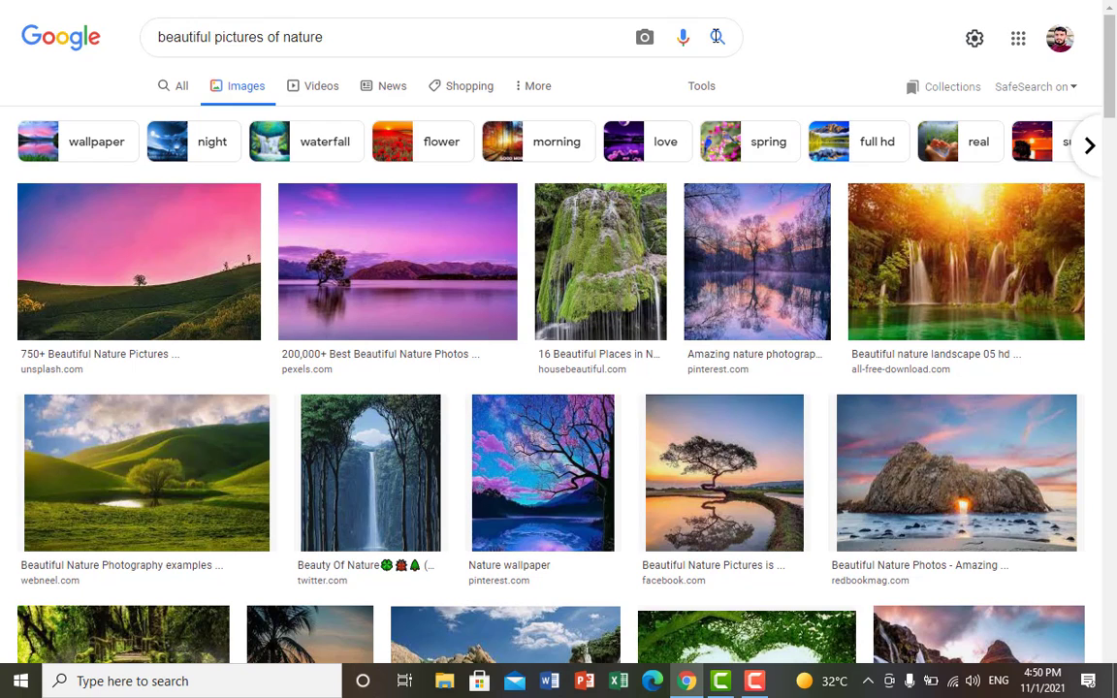
key("F11")
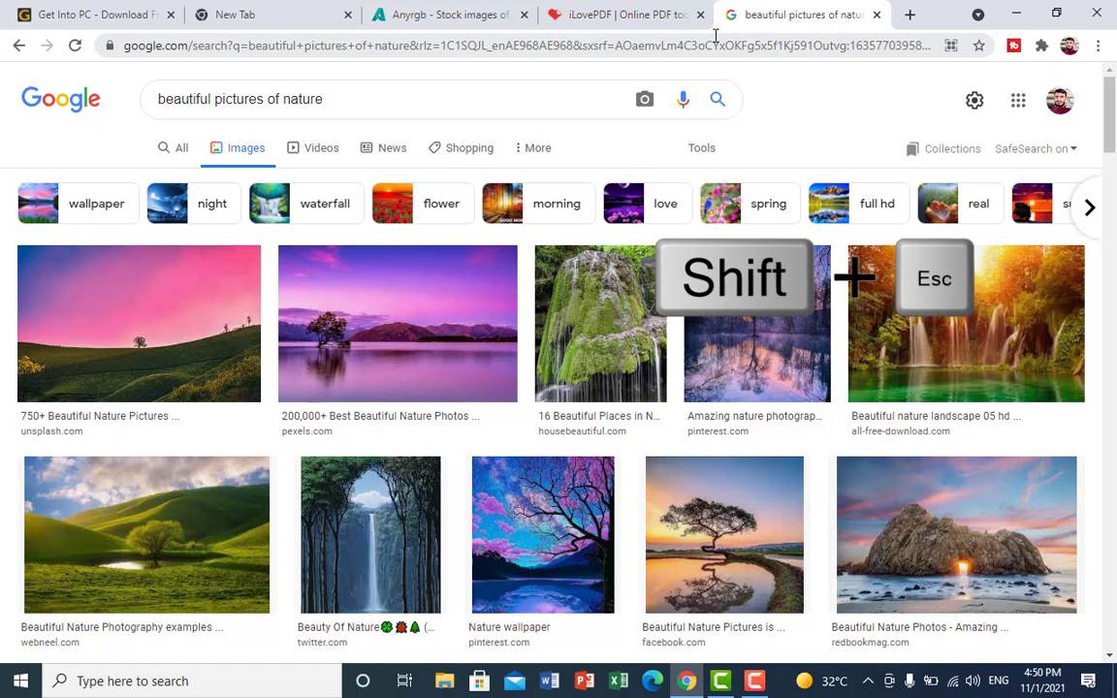
Open the browser's Task Manager, move its window slightly higher, and select the nature image results tab's process
key("shift+Escape")
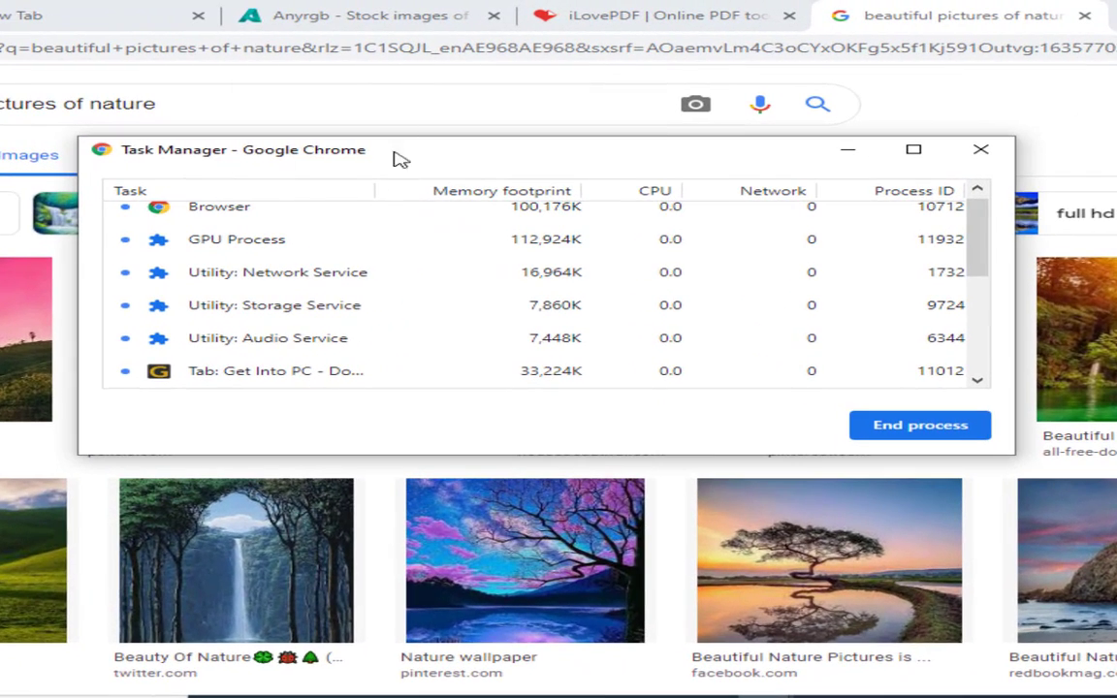
left_click_drag(449, 154, 436, 119)
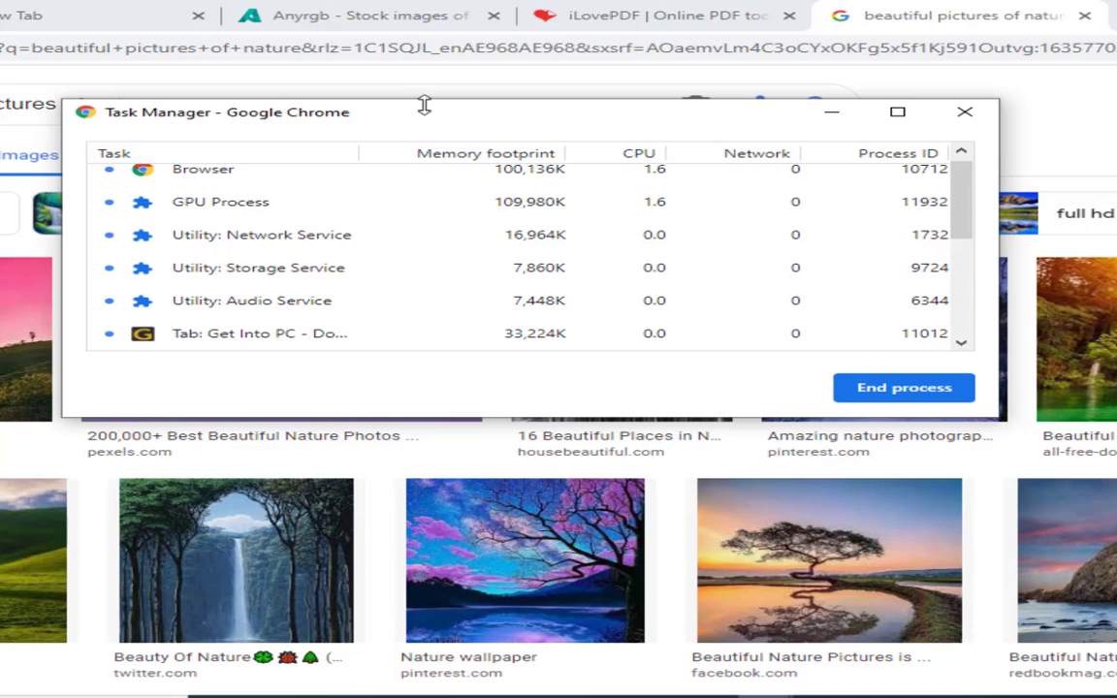
scroll(413, 238, "down", 3)
left_click(415, 240)
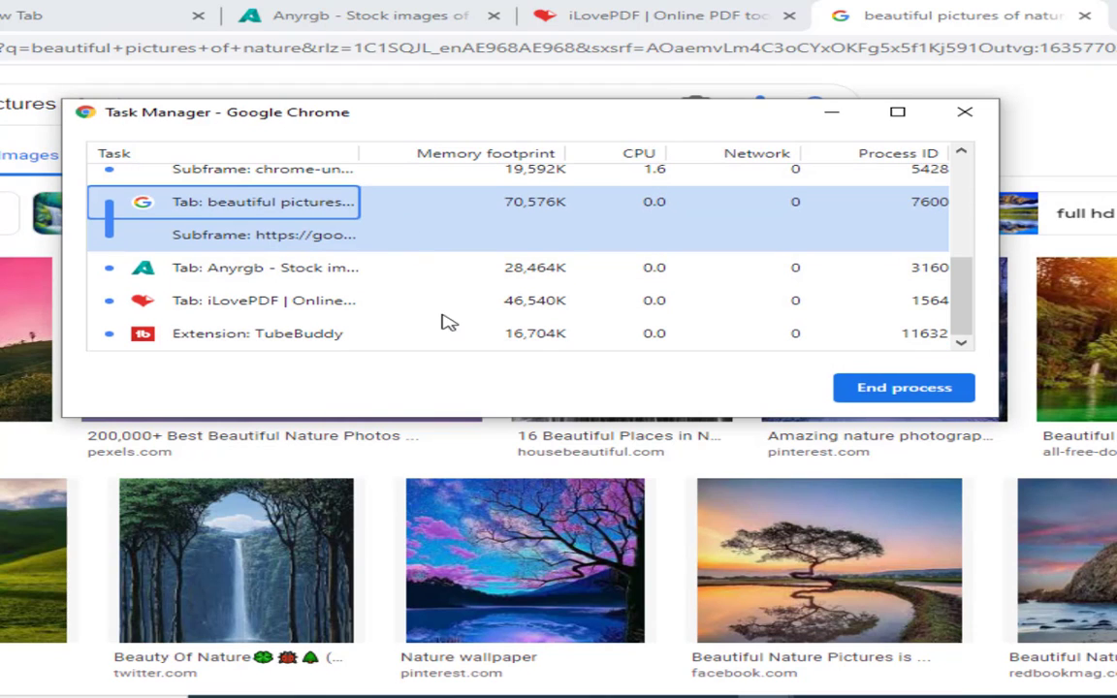
Look through the running tabs and extensions in the Task Manager list, and close the Task Manager
scroll(485, 297, "up", 5)
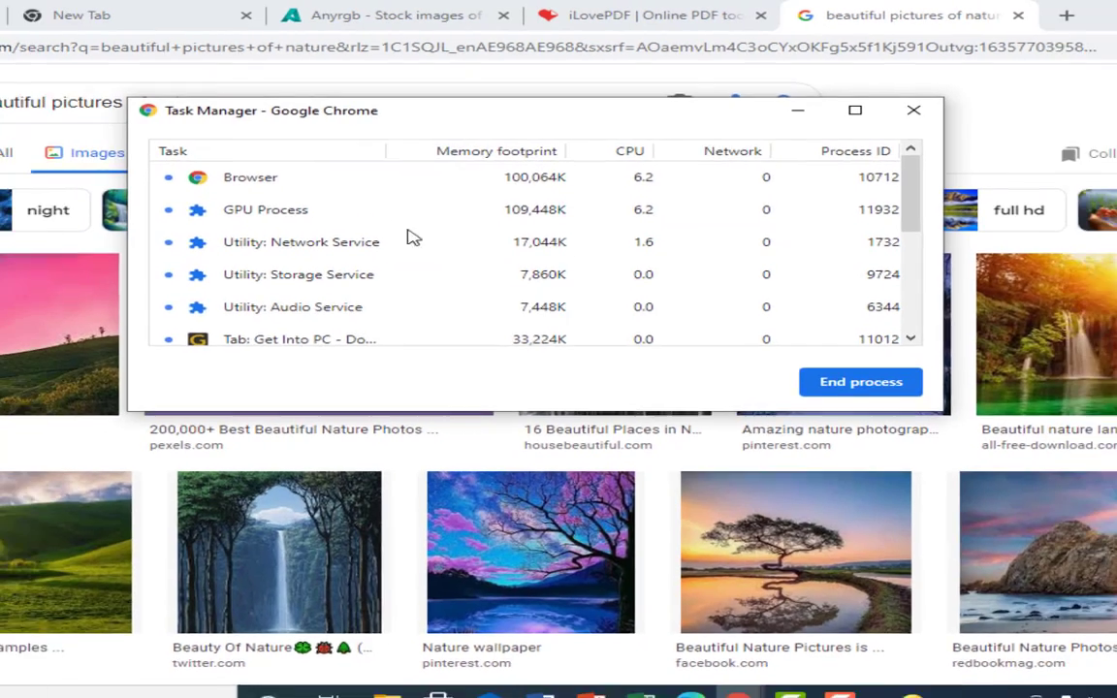
scroll(398, 238, "down", 5)
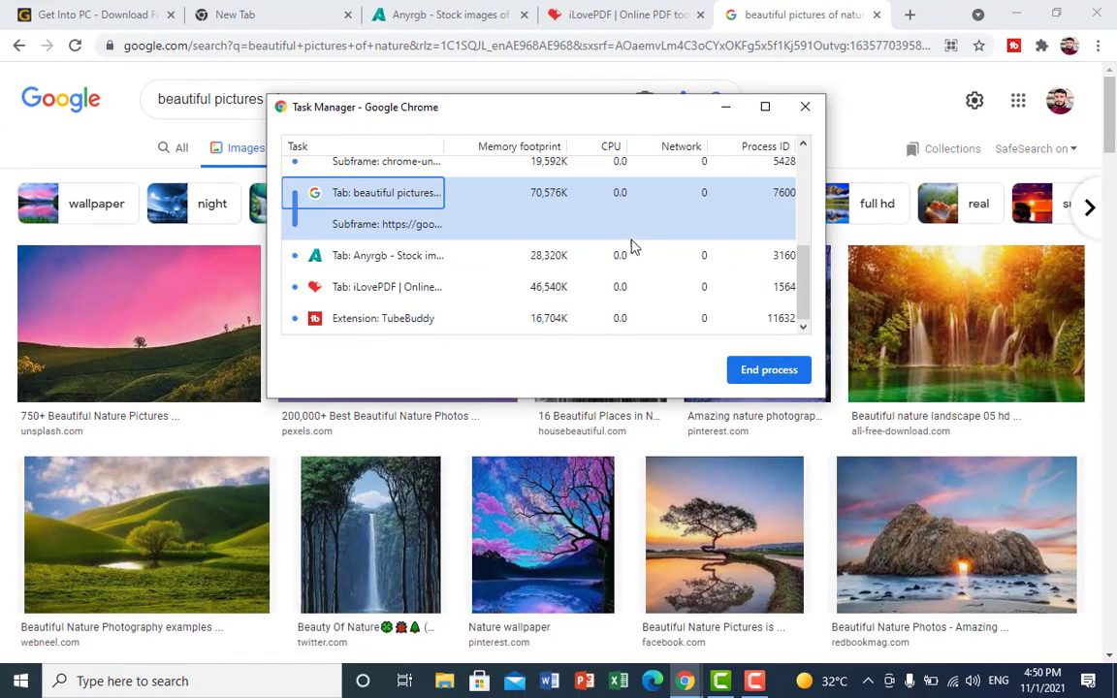
left_click(561, 257)
left_click(577, 198)
left_click(806, 108)
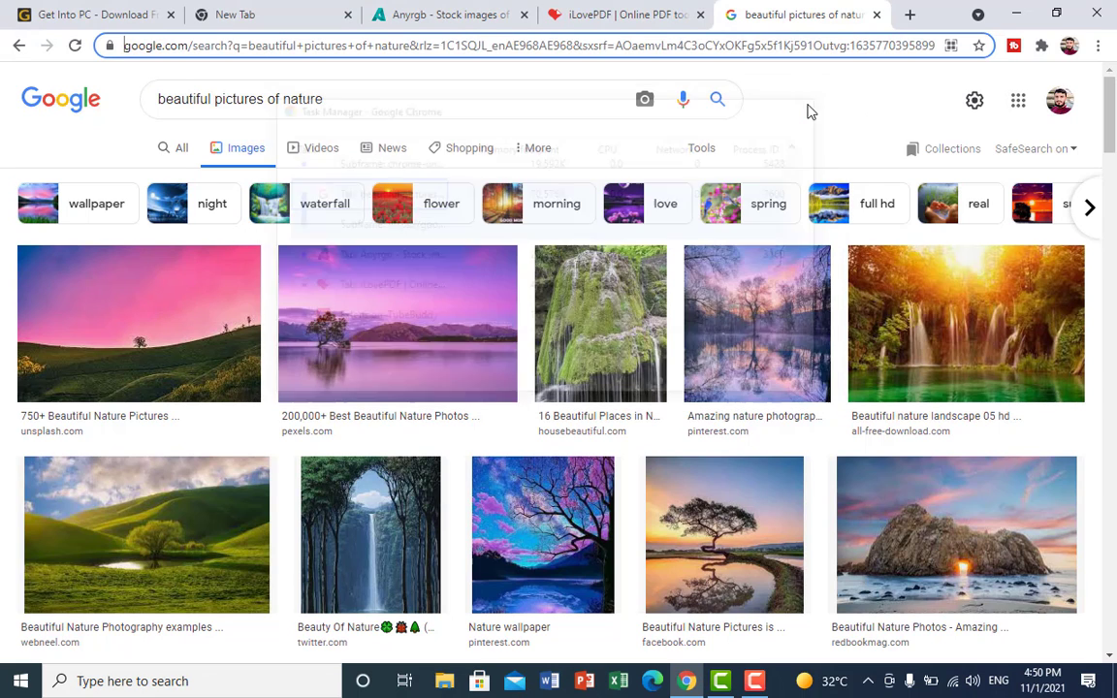